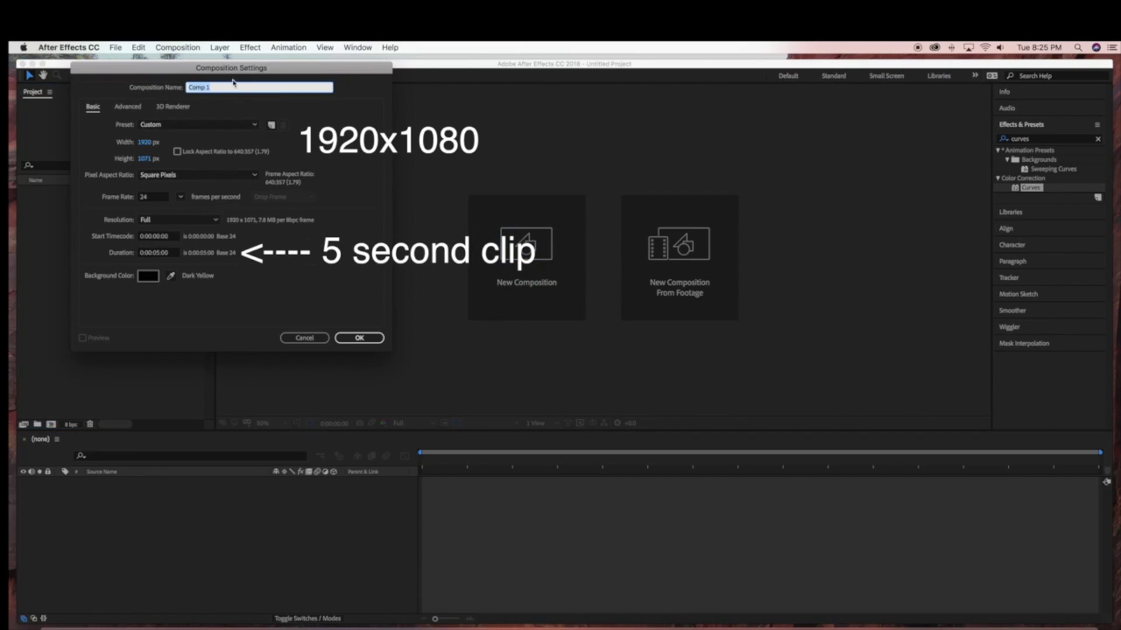
Create a 1920×1080, 5-second composition named flicker.
key(BackSpace)
click(151, 159)
text(108)
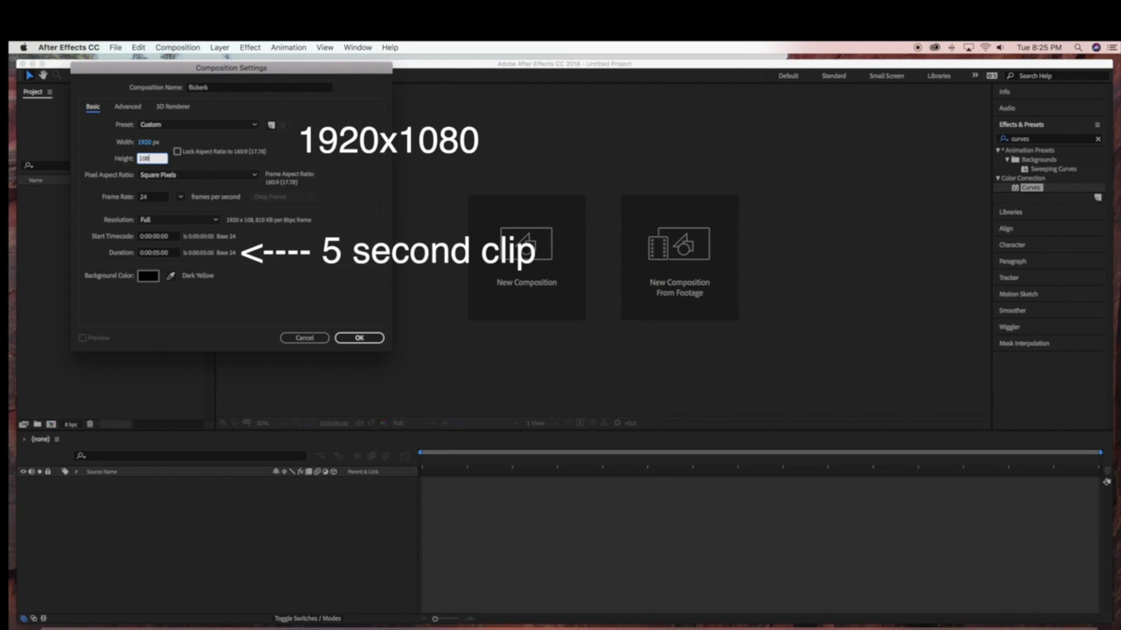
text(0)
click(321, 283)
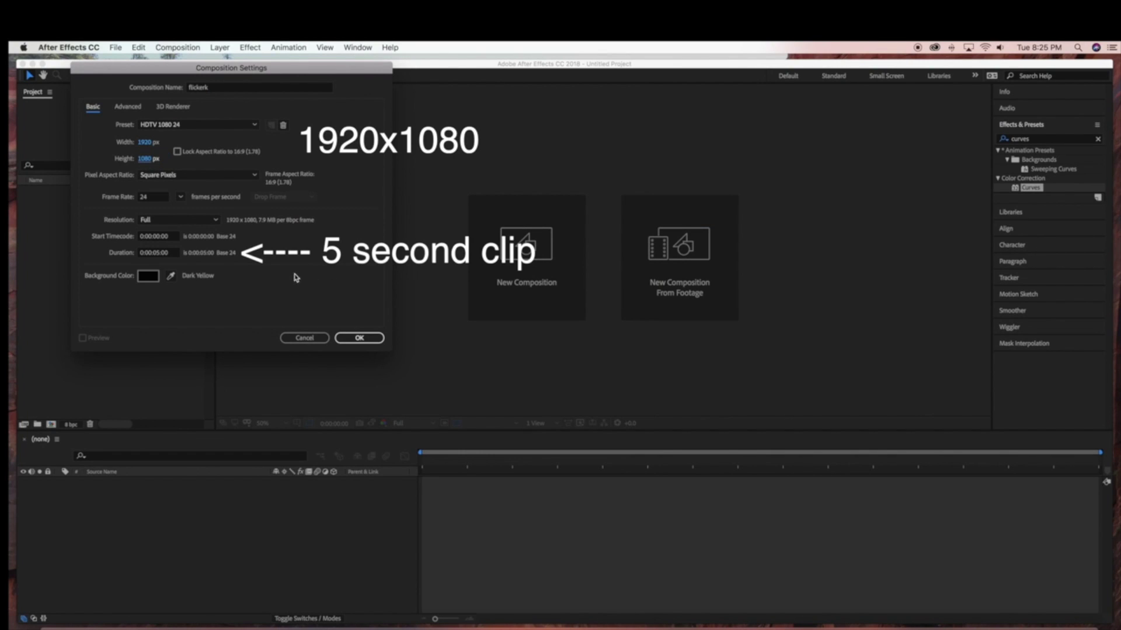
click(219, 88)
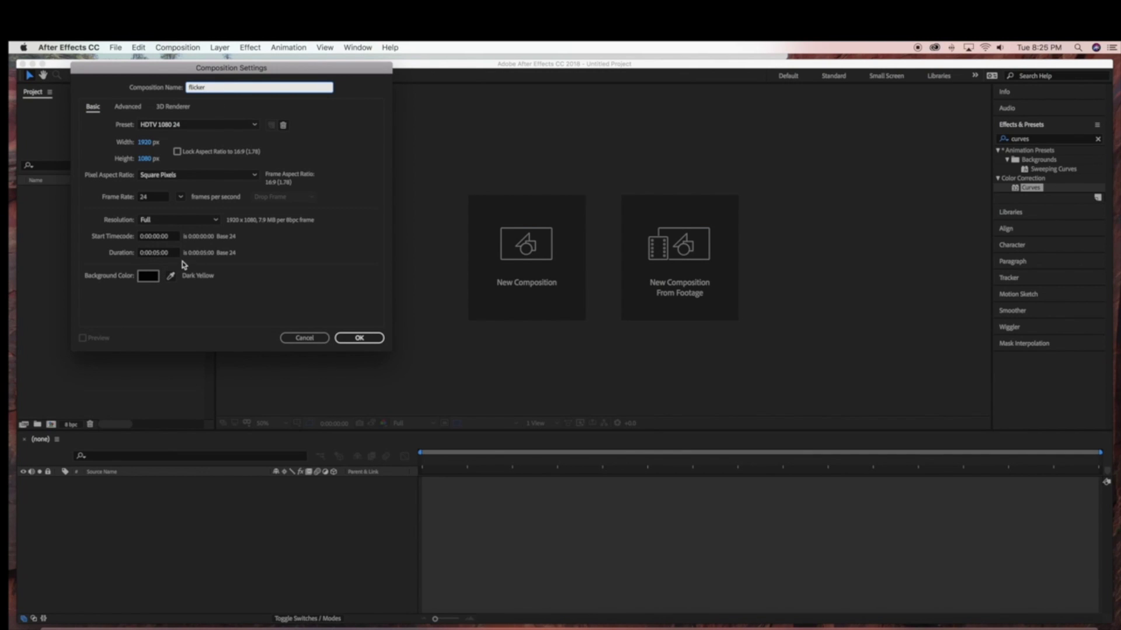
click(367, 338)
Add a black solid layer named bg to the composition.
click(221, 47)
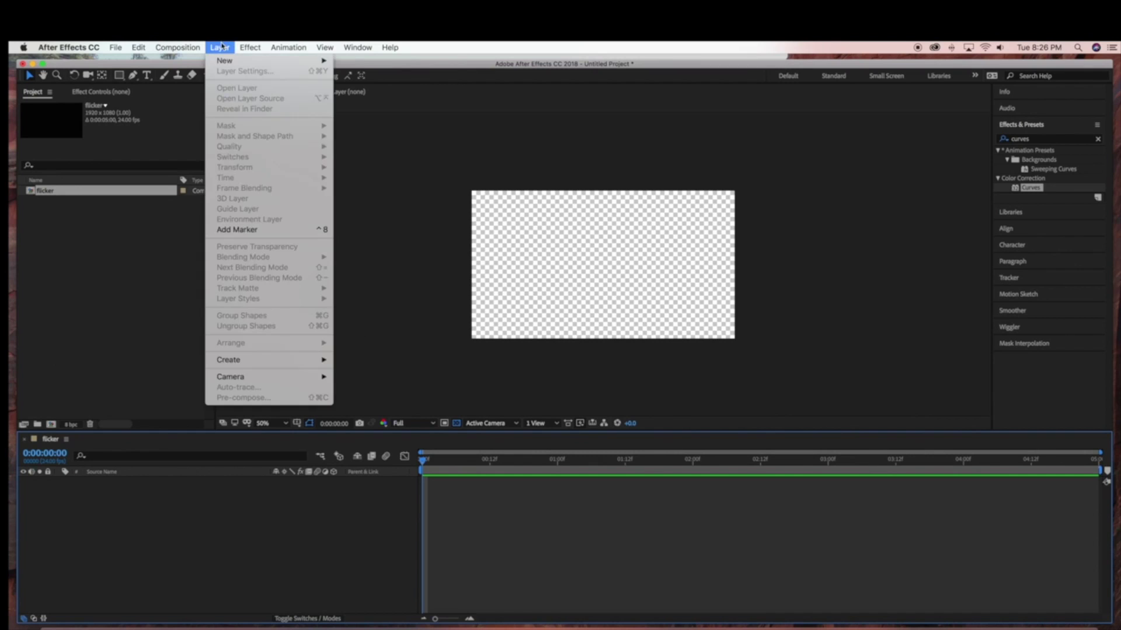
mouse_move(224, 60)
click(359, 73)
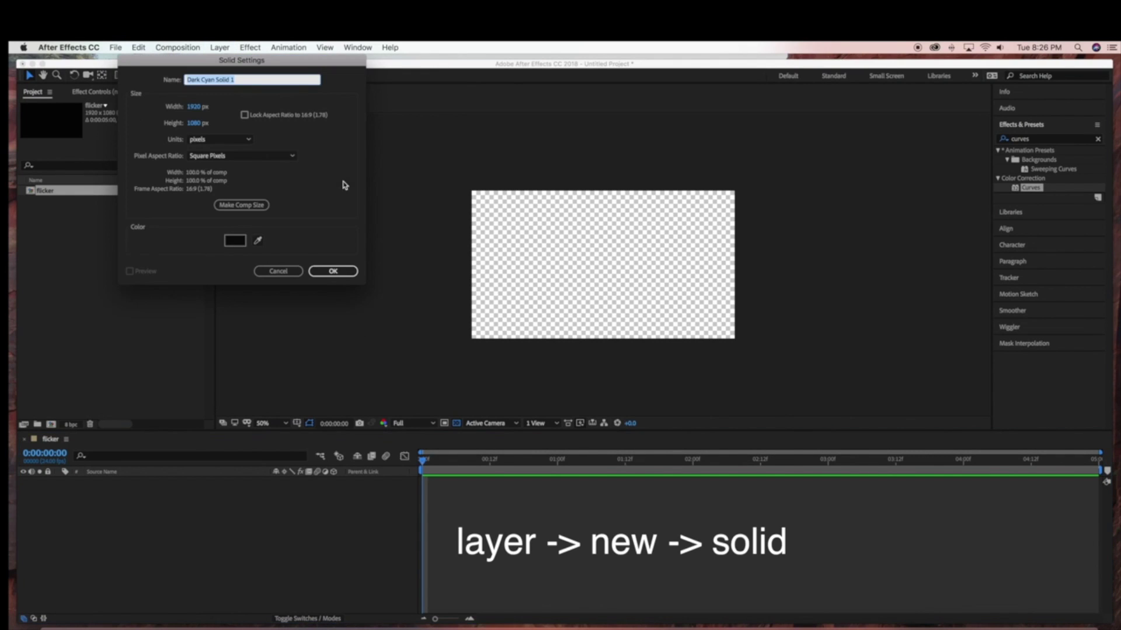
text(bg)
click(321, 272)
Add a text layer reading 'Flicker' and nudge it slightly lower in the frame.
click(226, 47)
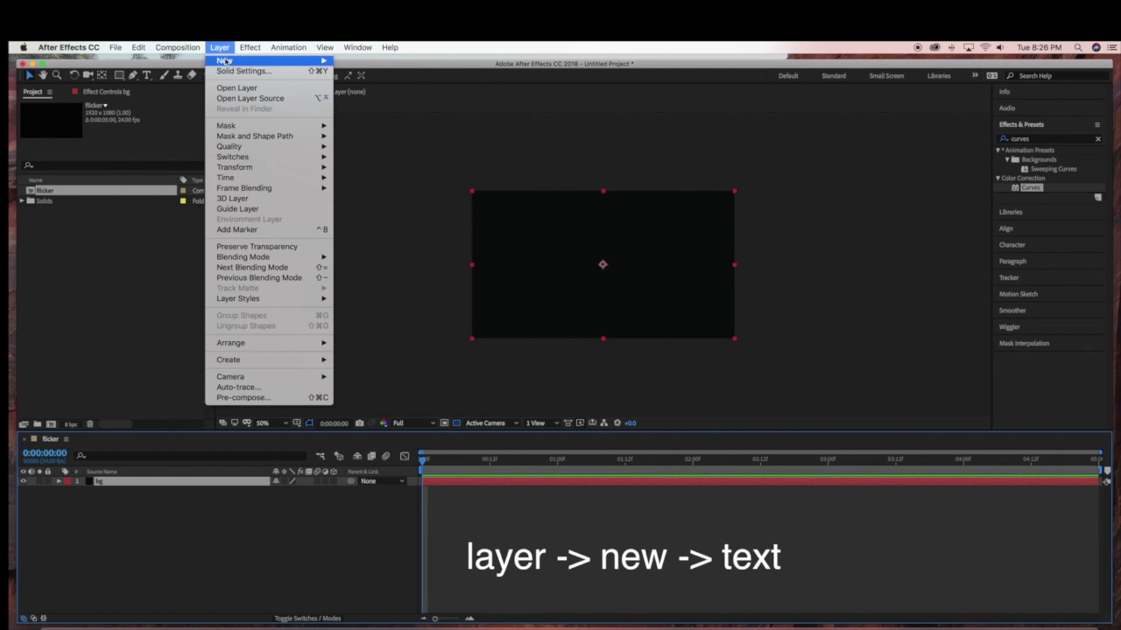
mouse_move(233, 61)
click(399, 64)
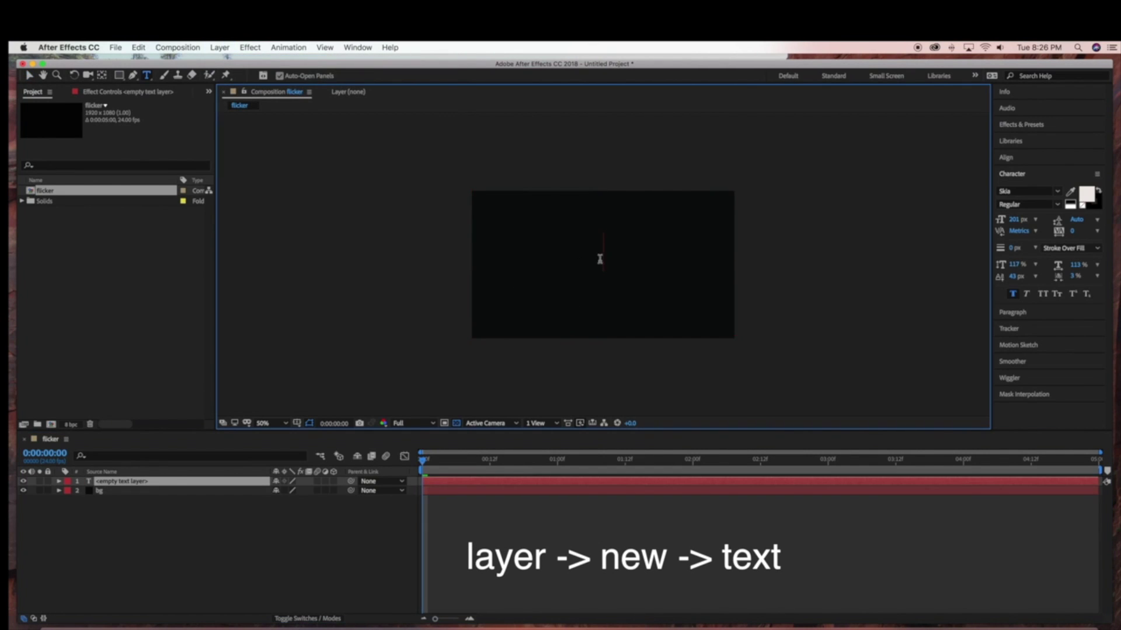
text(Fli)
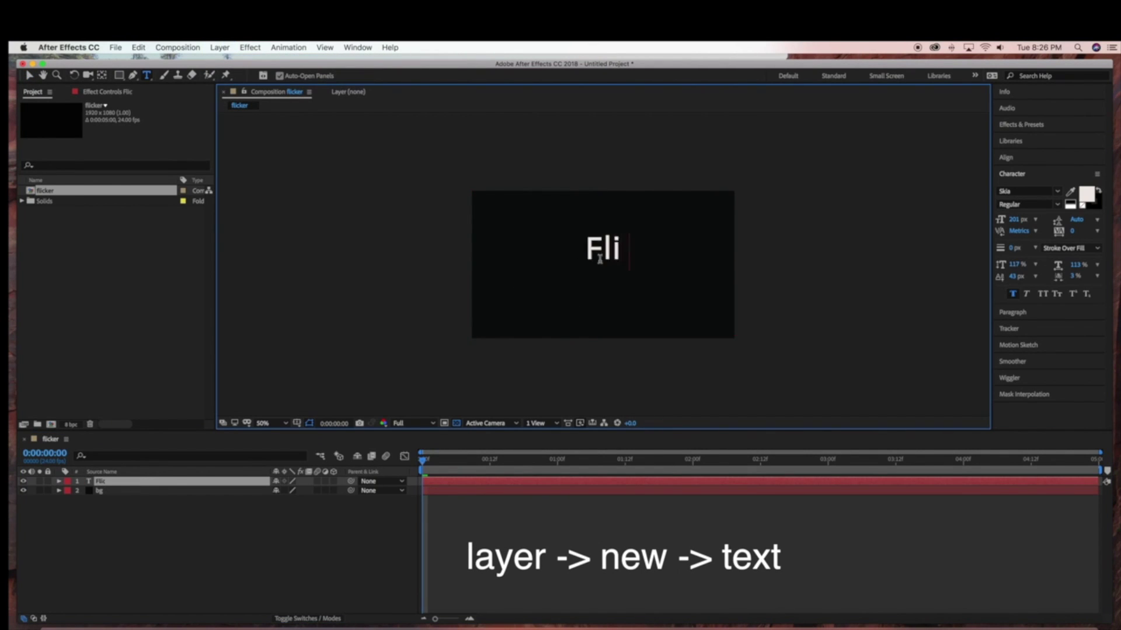
text(cker)
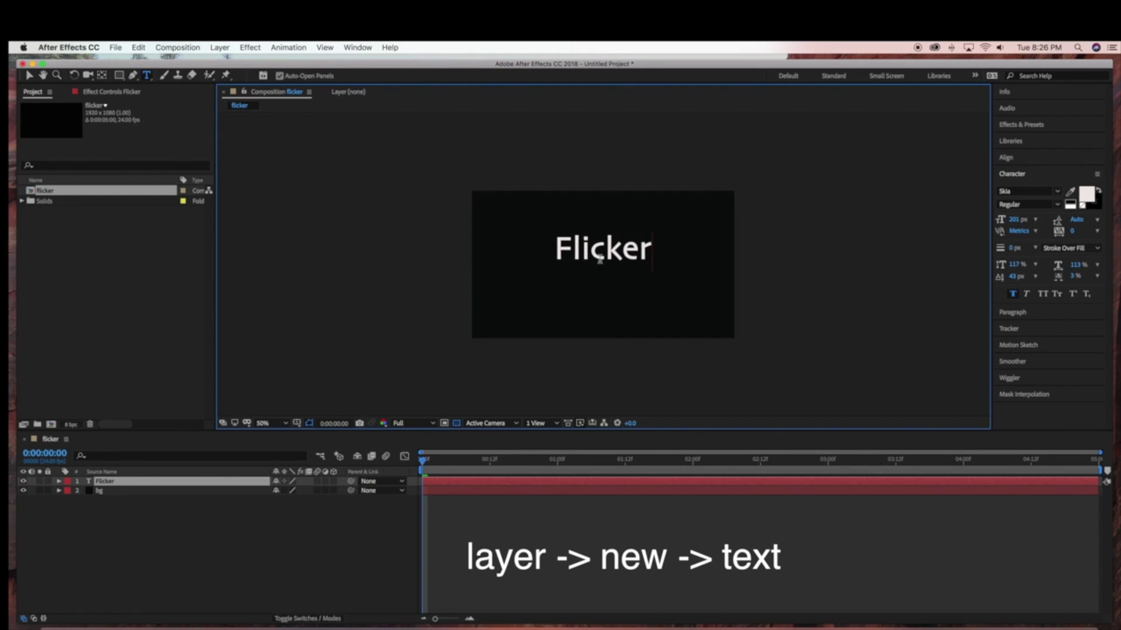
click(30, 76)
drag(630, 256, 634, 266)
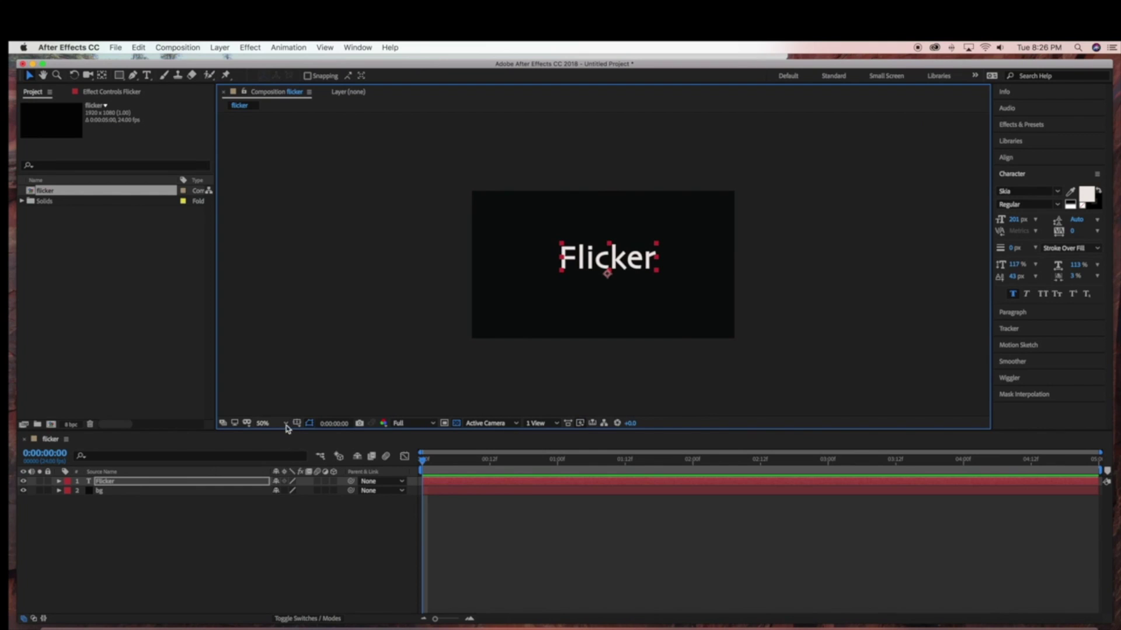
Set the viewer magnification to 100%.
click(267, 423)
click(272, 547)
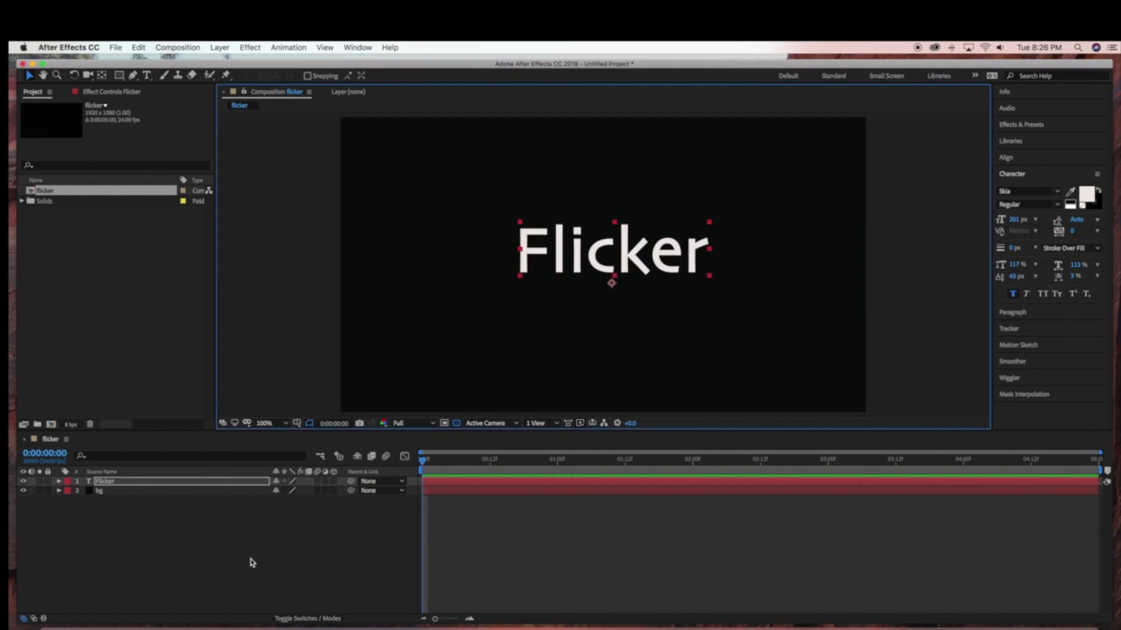
click(1021, 125)
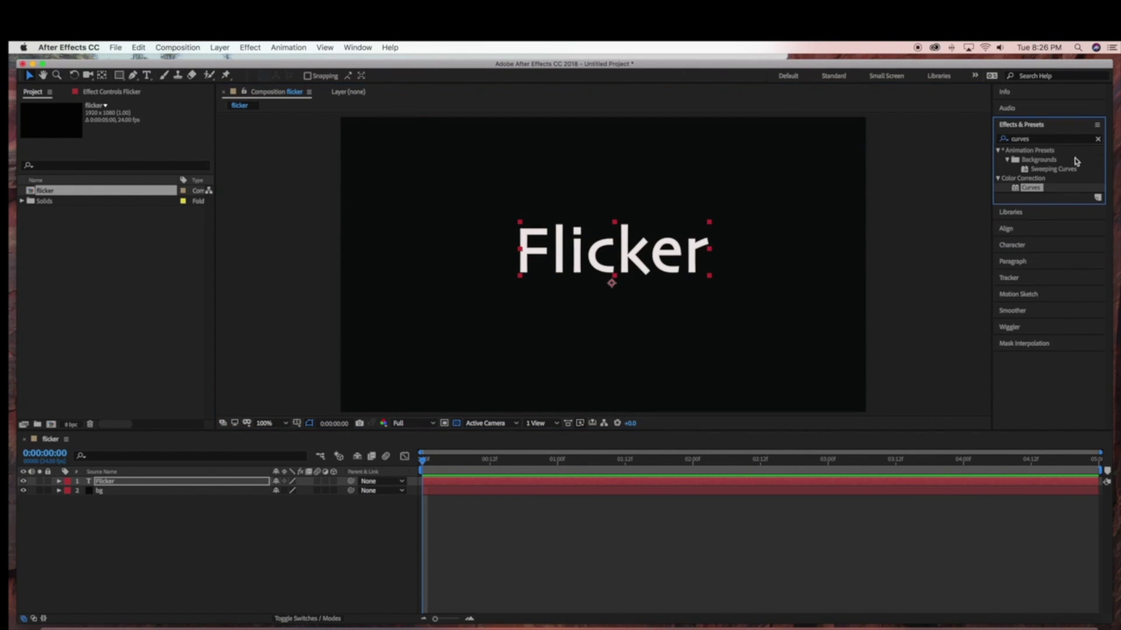
Apply Fractal Noise to the Flicker text with Dynamic Progressive type and Complexity 7.
click(1100, 139)
text(fra)
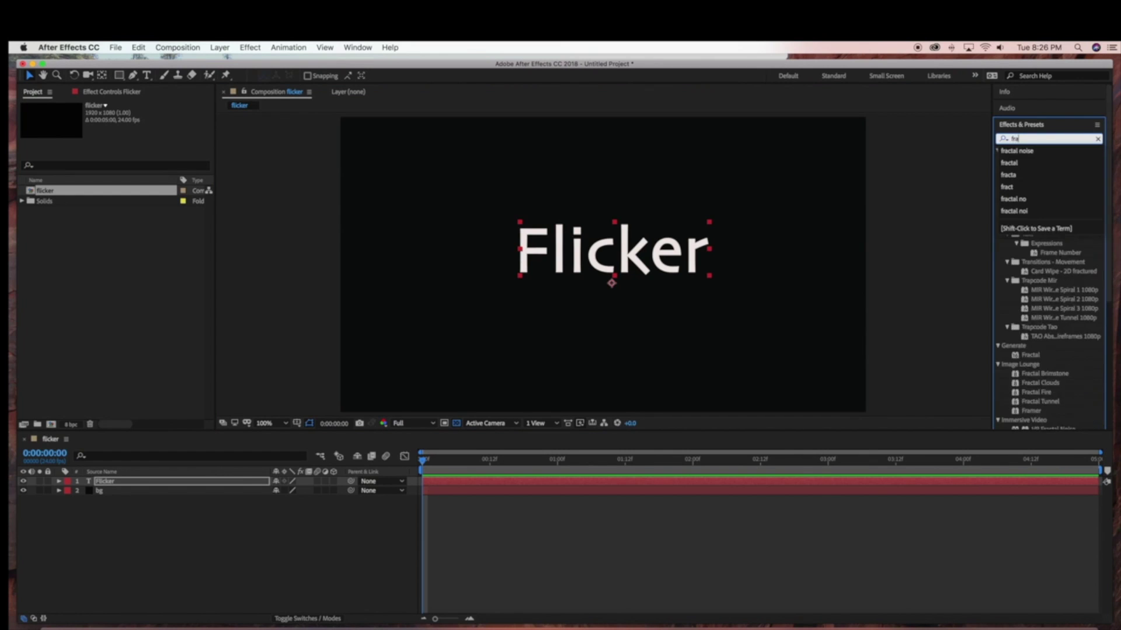
text(ctal noise)
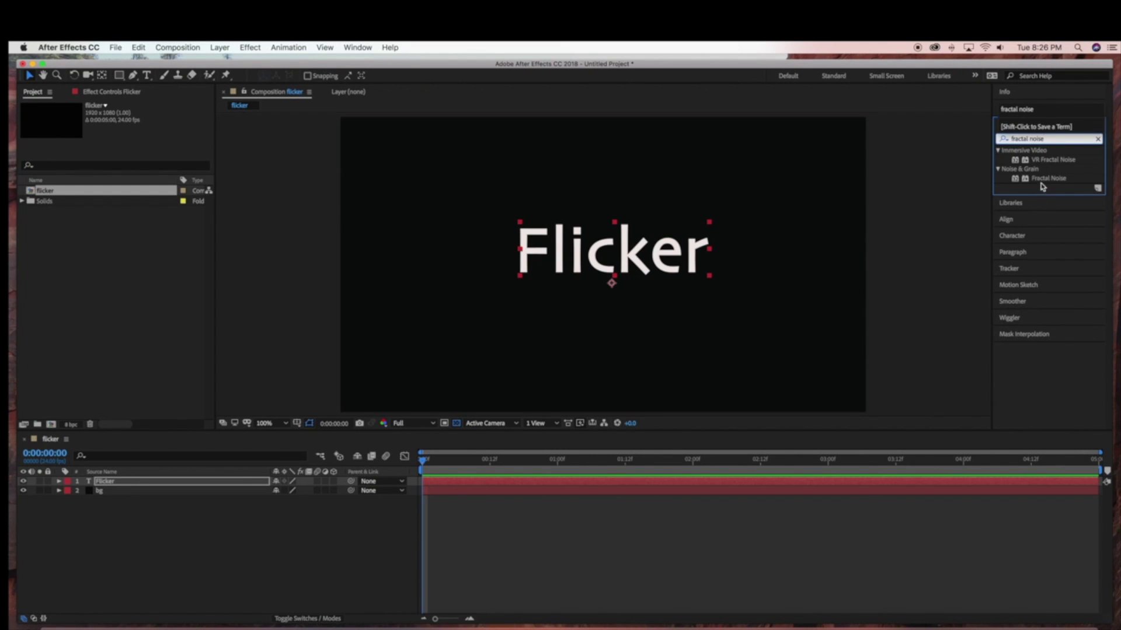
drag(1048, 178, 240, 483)
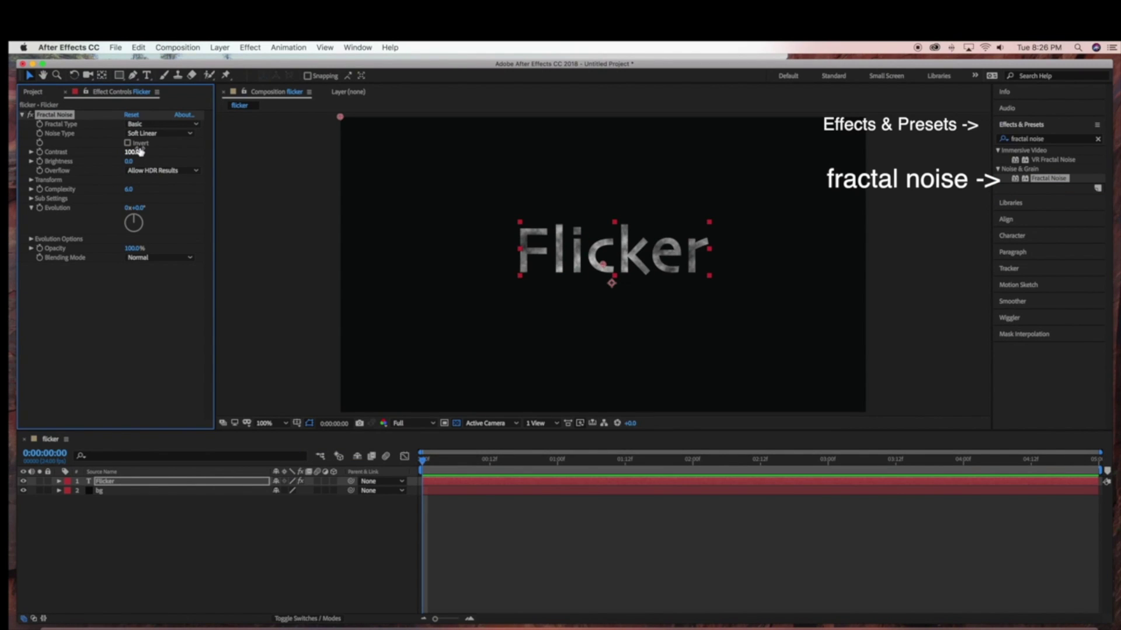
click(161, 124)
click(163, 202)
drag(132, 190, 186, 192)
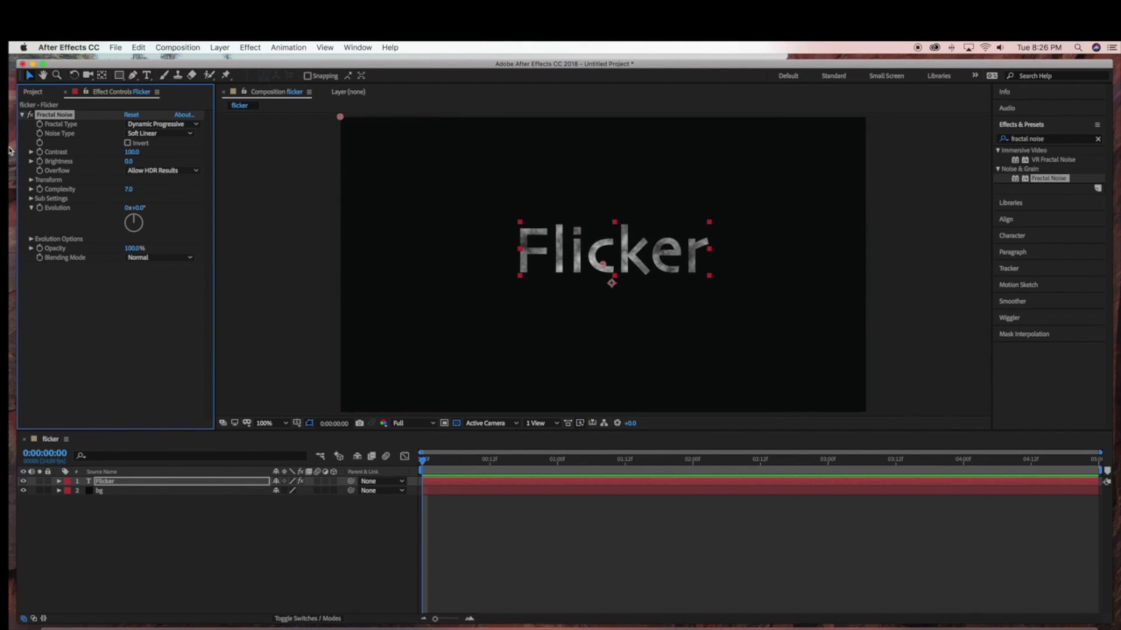
click(1099, 140)
Apply Curves to the text, darkening midtones, boosting red and adjusting green.
text(curves)
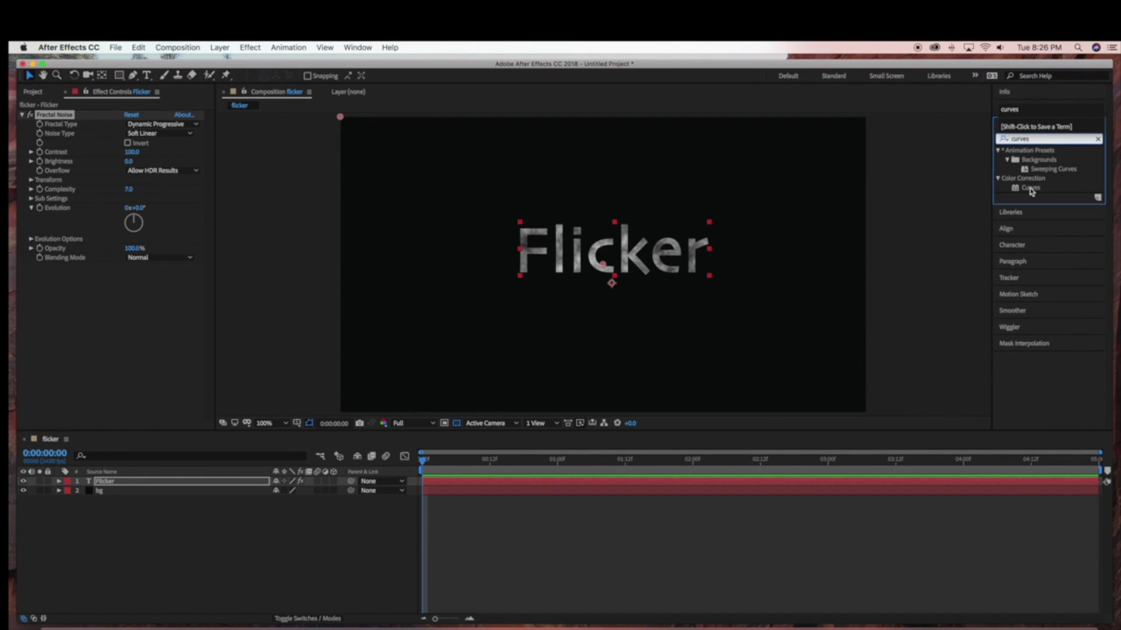
drag(1031, 188, 99, 490)
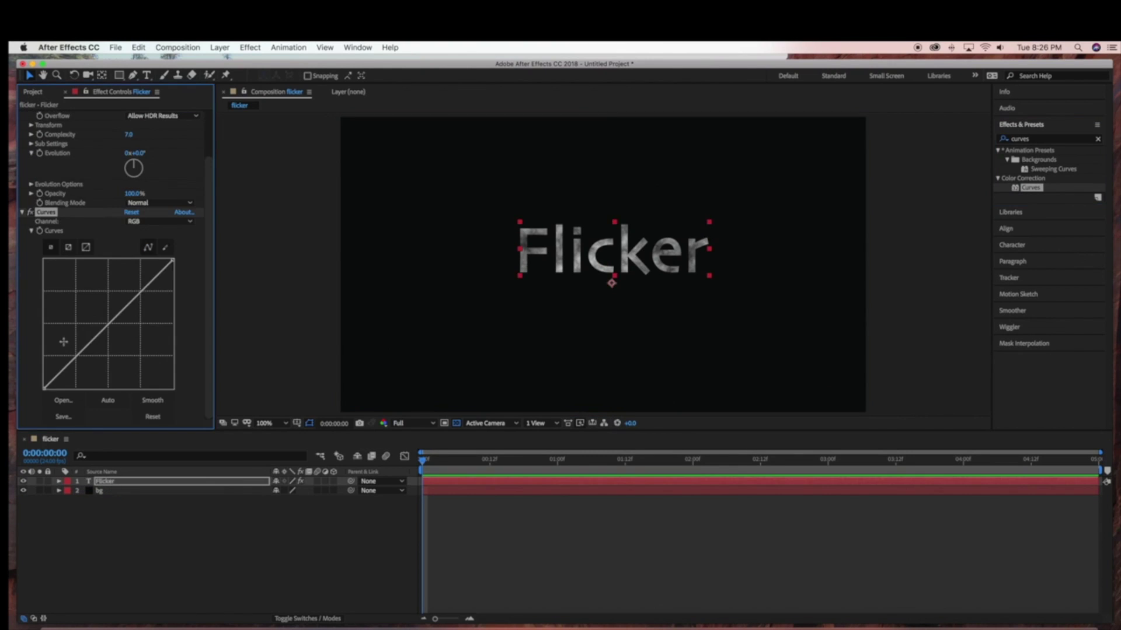
drag(110, 332, 117, 337)
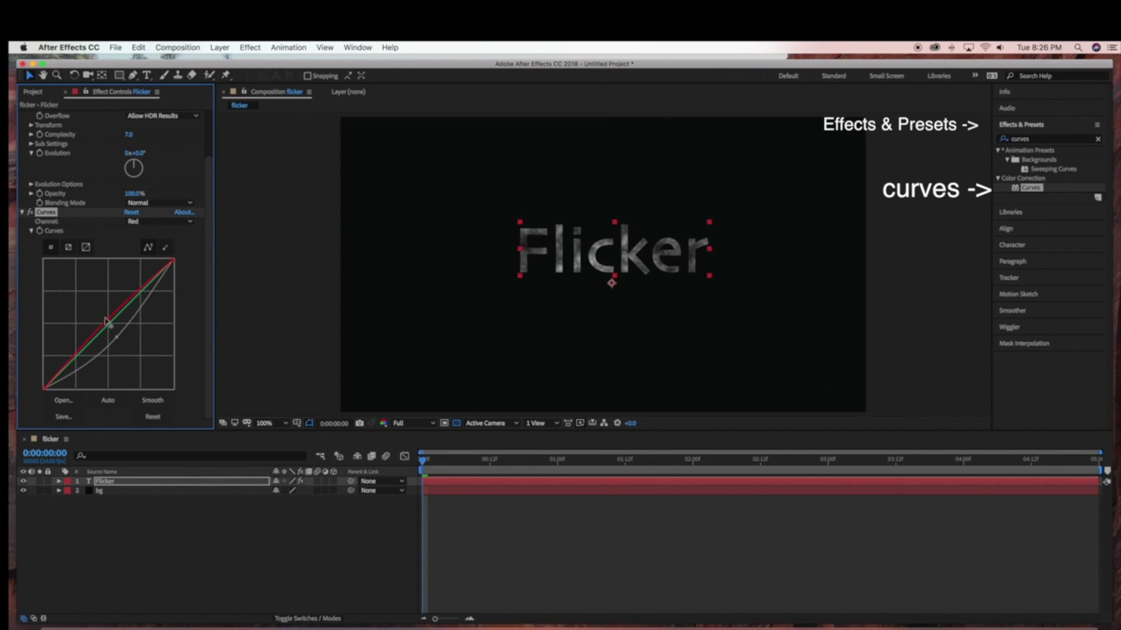
drag(108, 324, 93, 309)
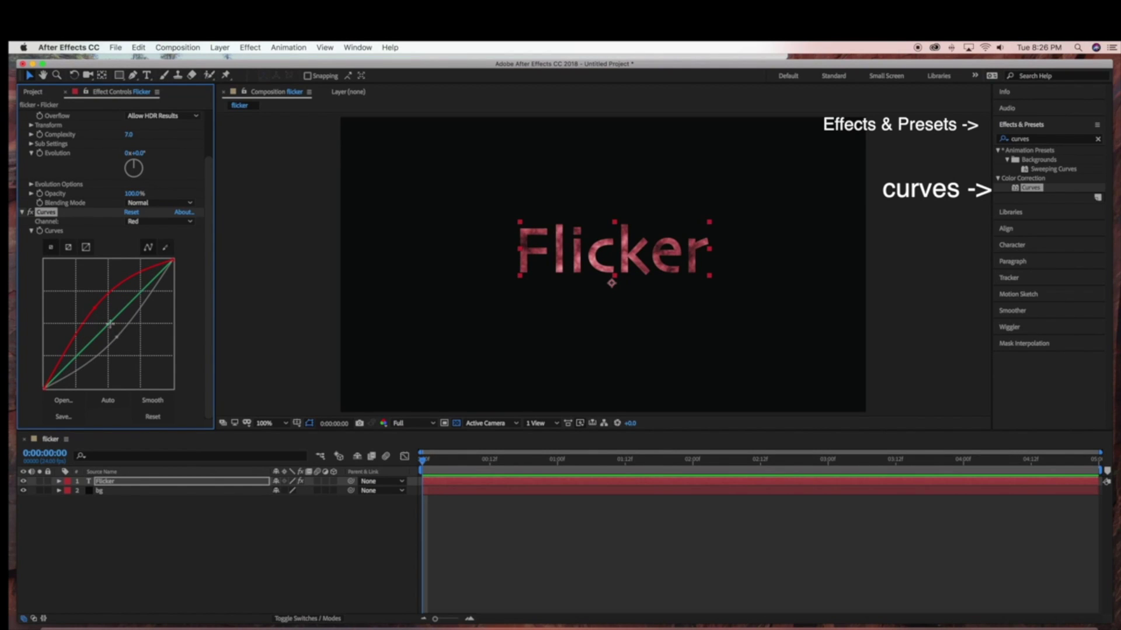
mouse_move(109, 324)
mouse_down()
mouse_move(117, 331)
mouse_move(106, 326)
mouse_up()
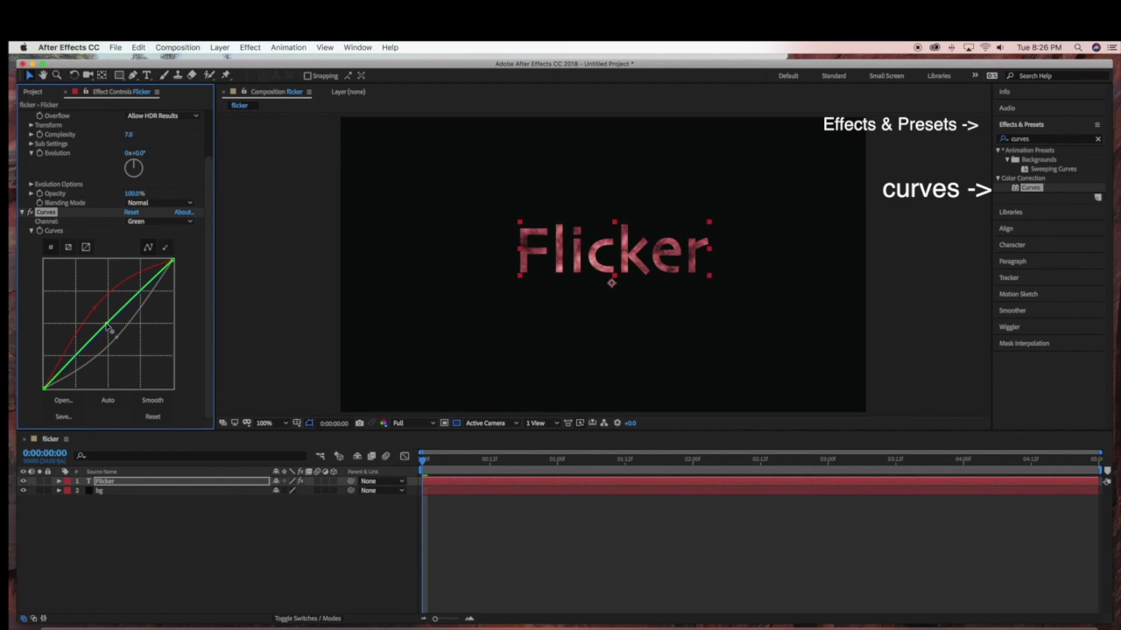
Raise the Blue channel curve near its middle and collapse the Curves settings.
click(190, 222)
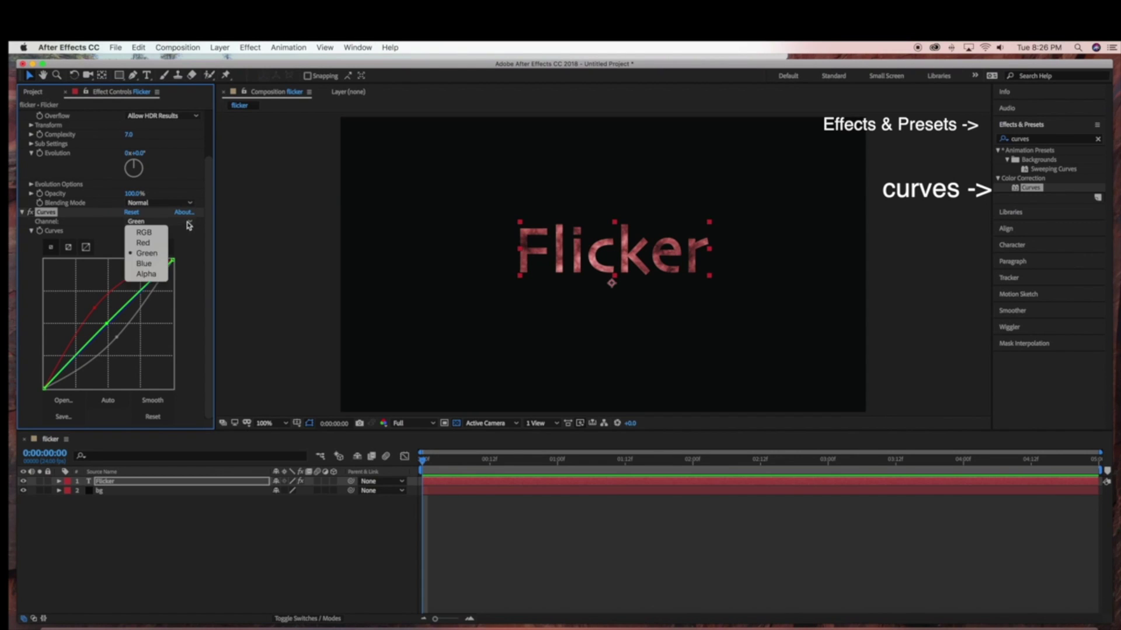
click(156, 263)
drag(118, 316, 117, 321)
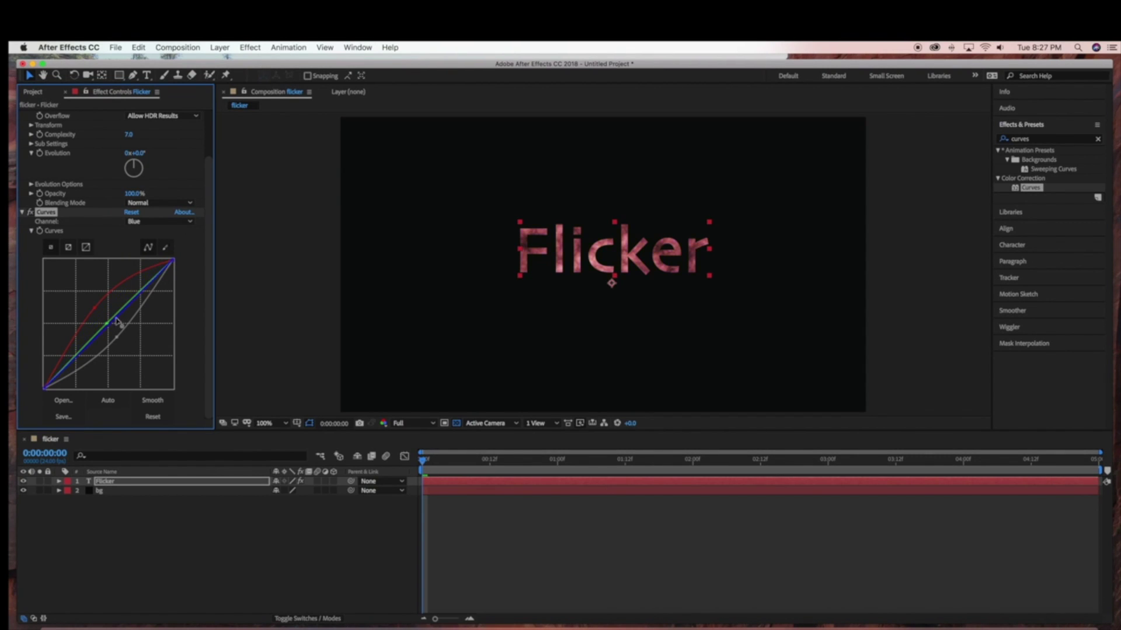
click(23, 212)
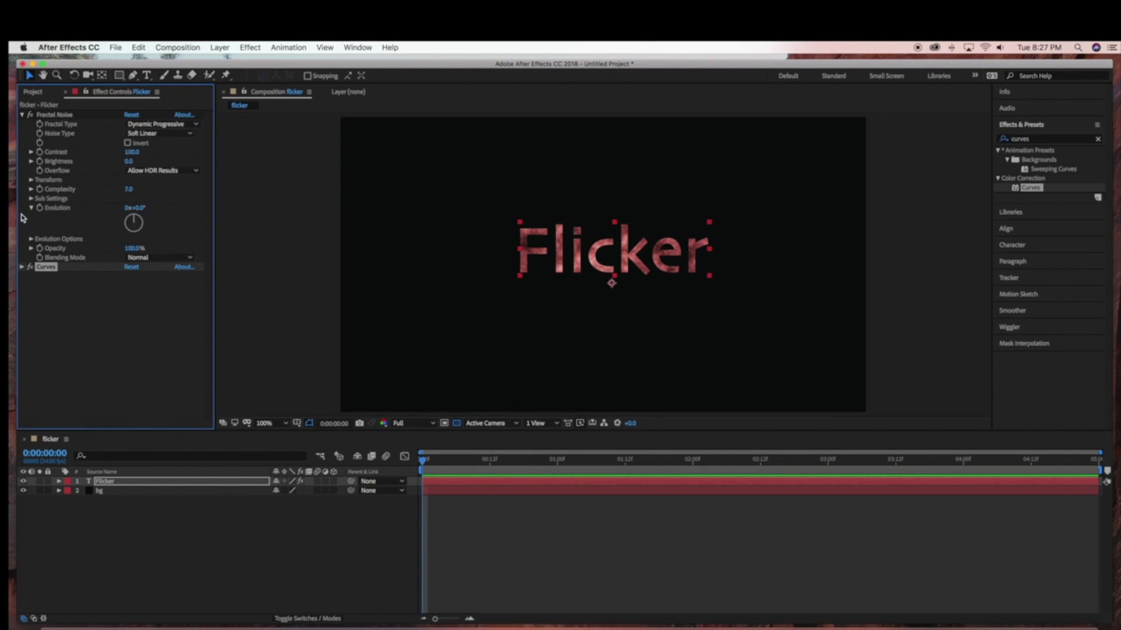
Apply Glow to the Flicker layer and set its Glow Threshold to 82%.
click(1097, 142)
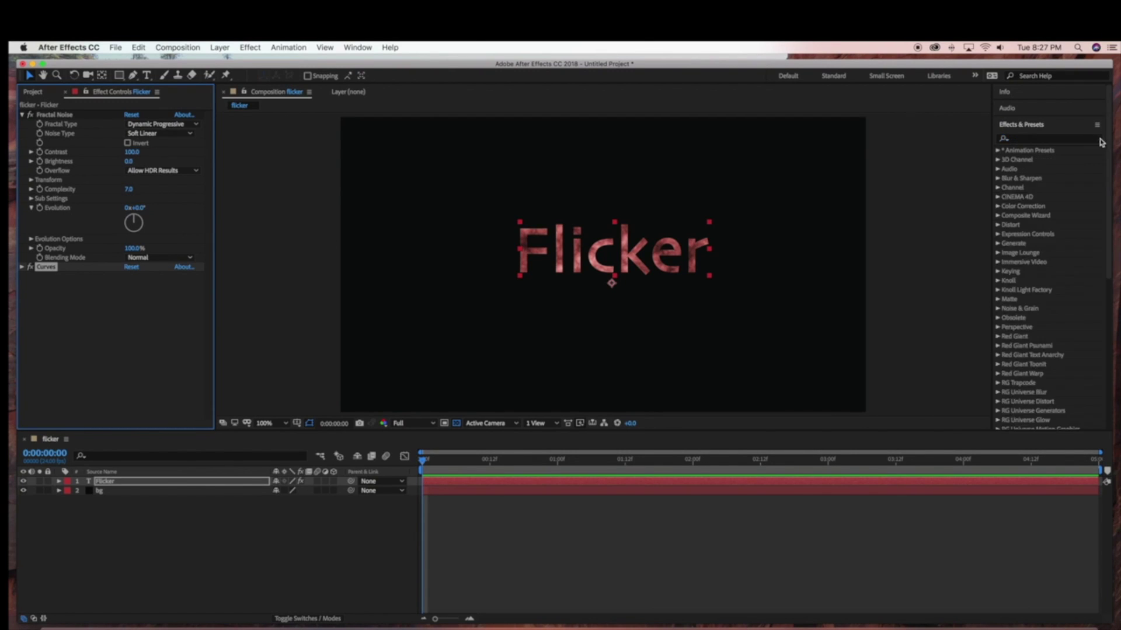
text(glow)
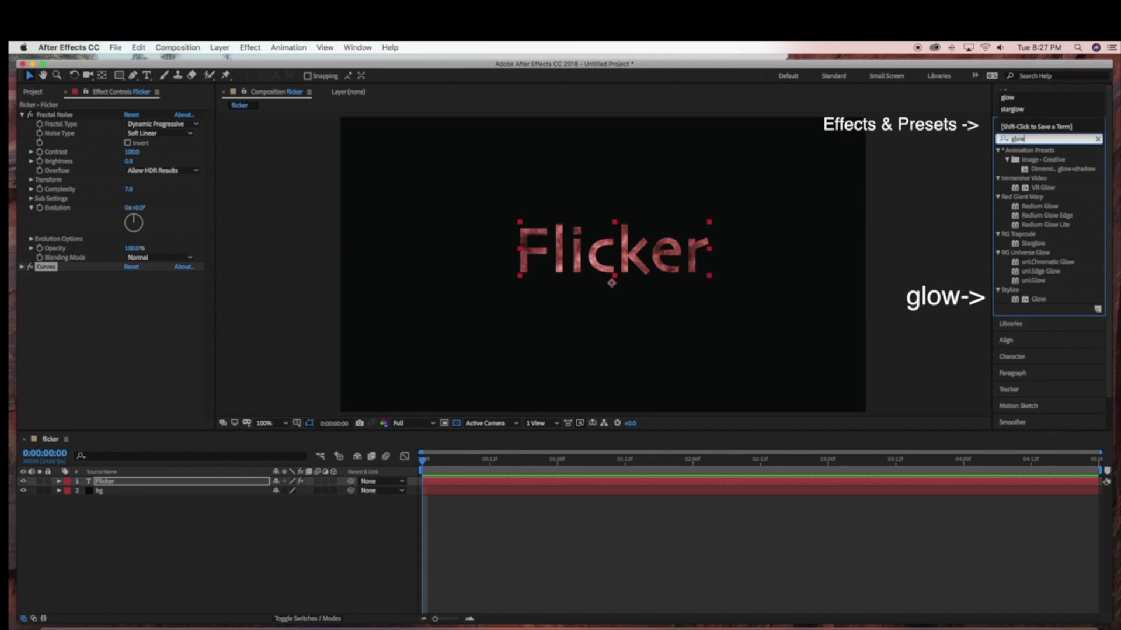
drag(1039, 299, 261, 484)
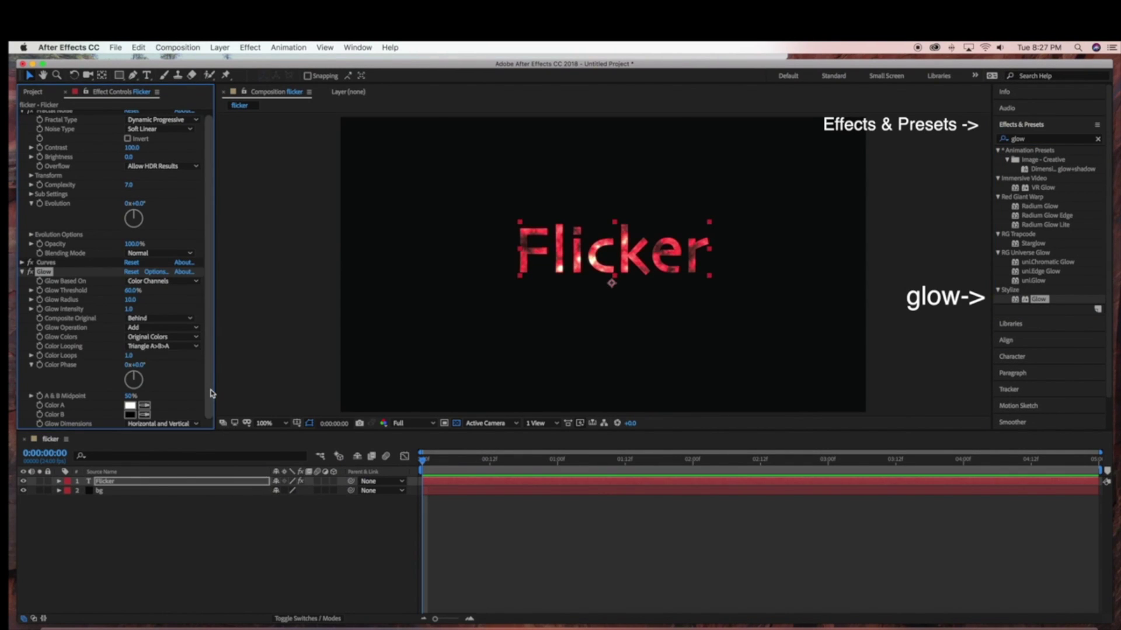
drag(133, 290, 173, 300)
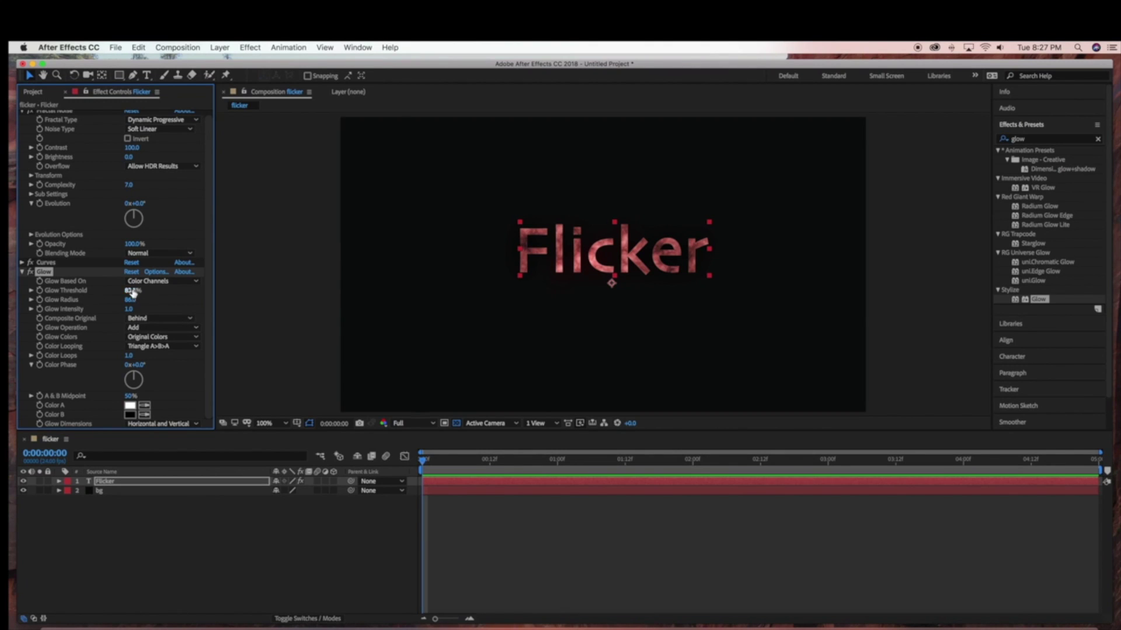
drag(122, 290, 124, 290)
drag(132, 290, 128, 291)
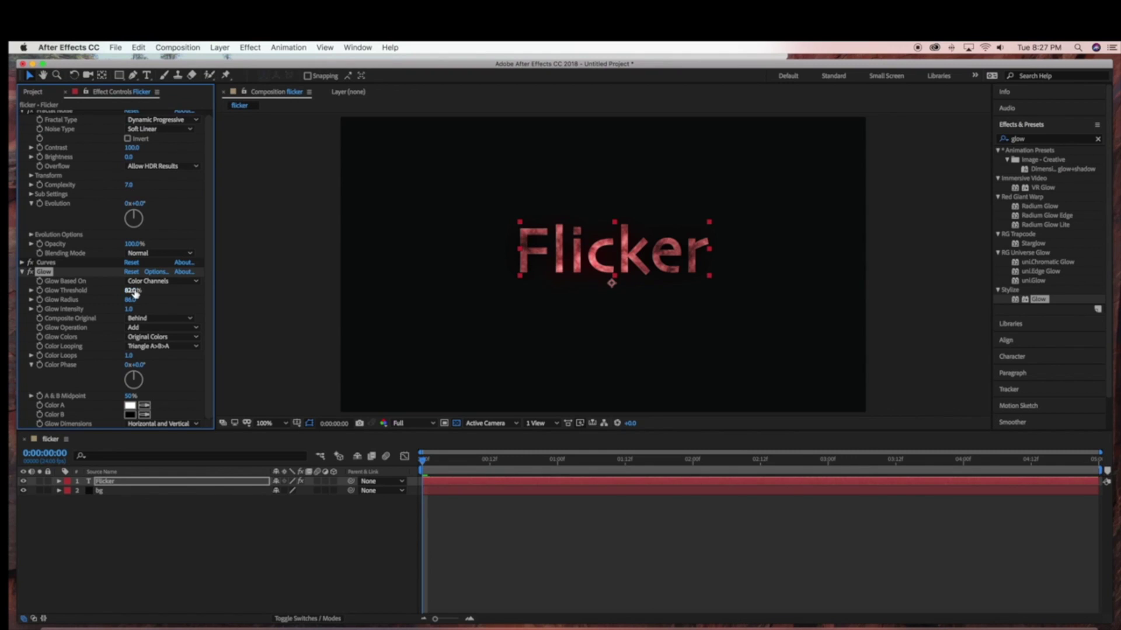
Add a wiggle(30,75) expression to the Flicker layer's Opacity.
click(21, 272)
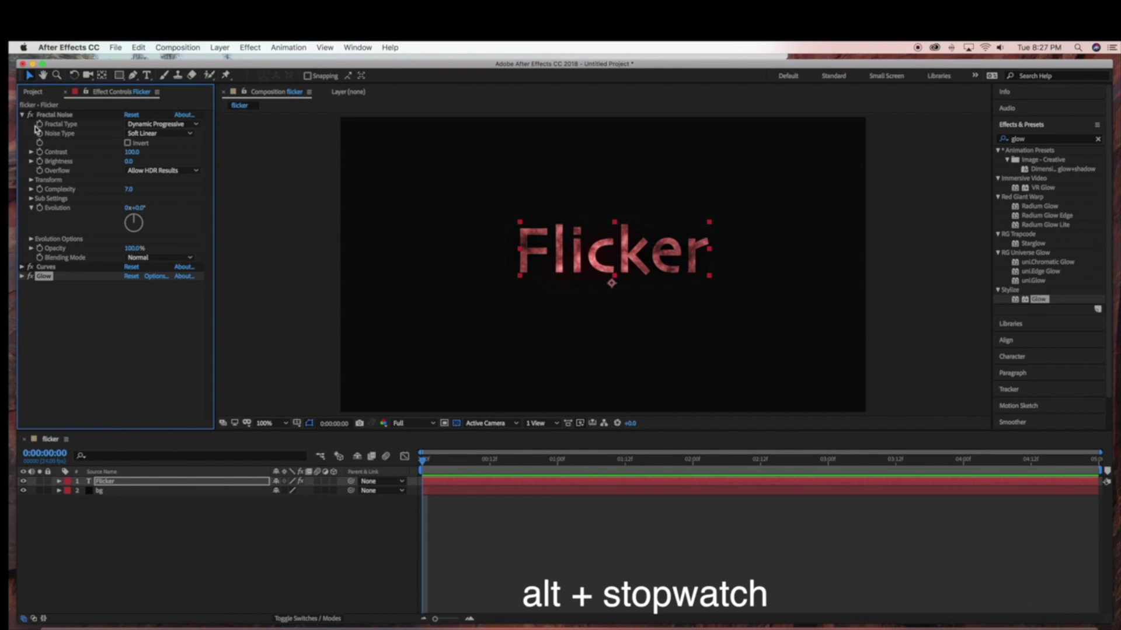
click(22, 115)
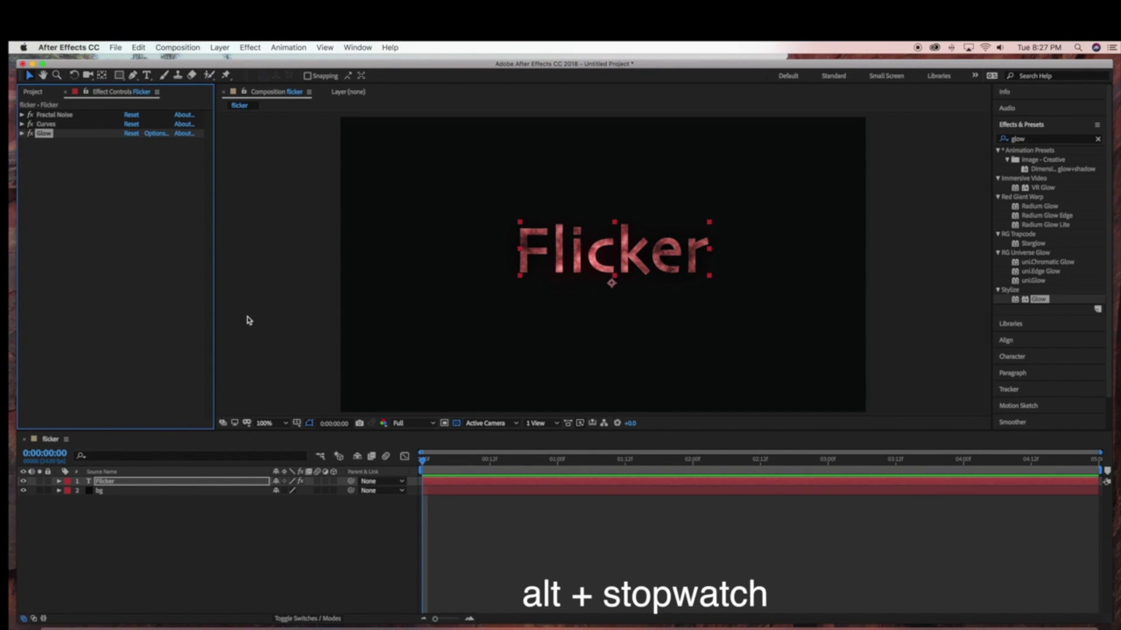
click(59, 482)
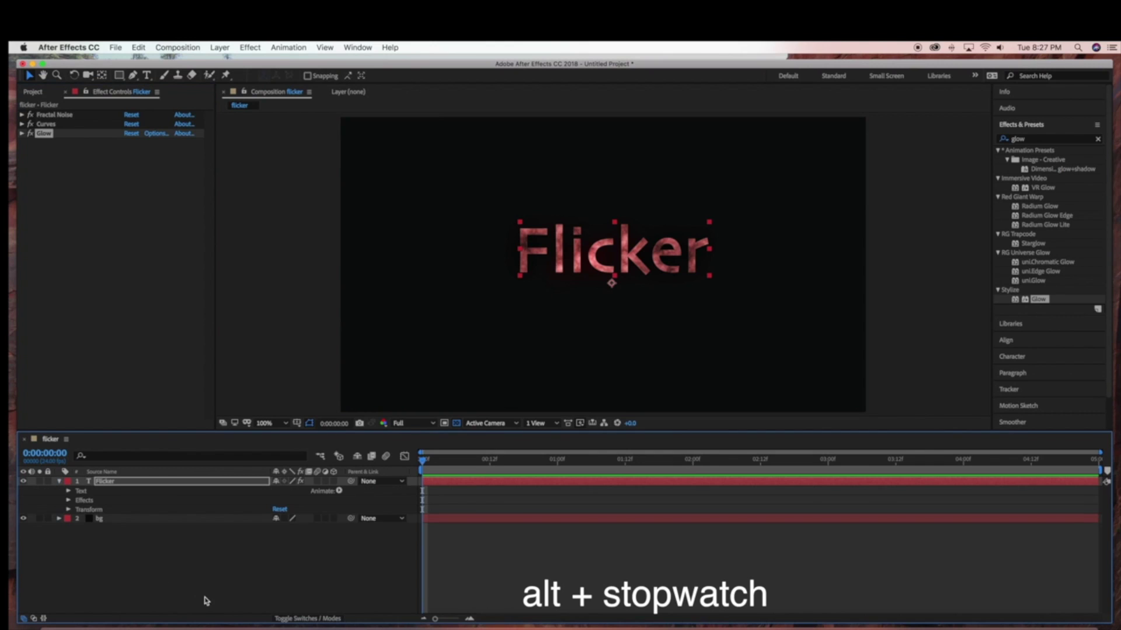
click(68, 510)
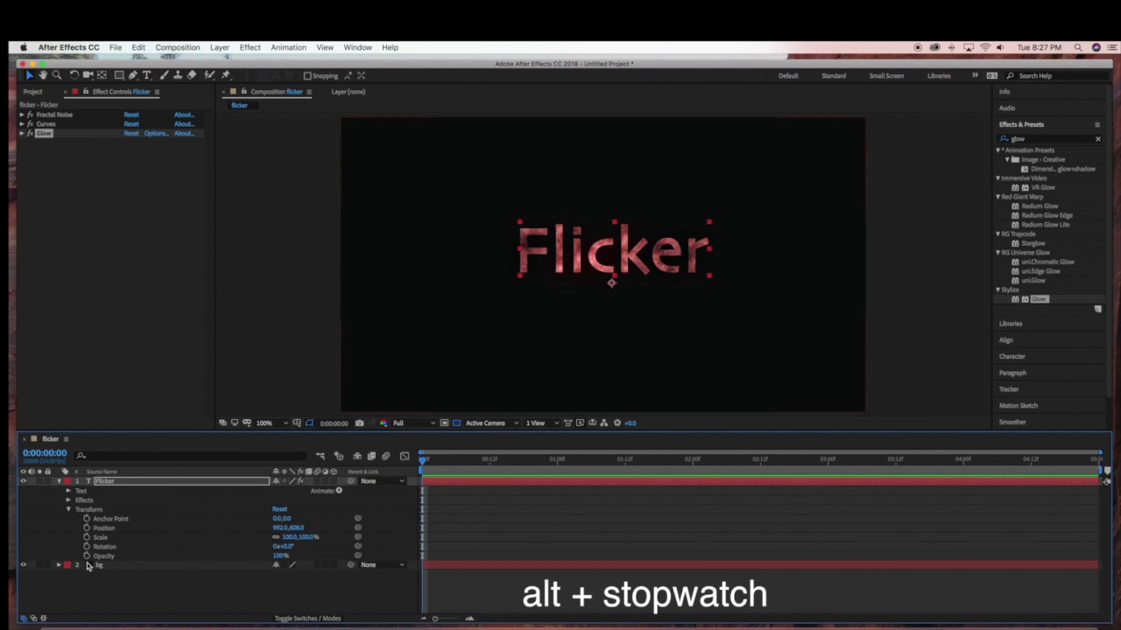
alt+click(87, 557)
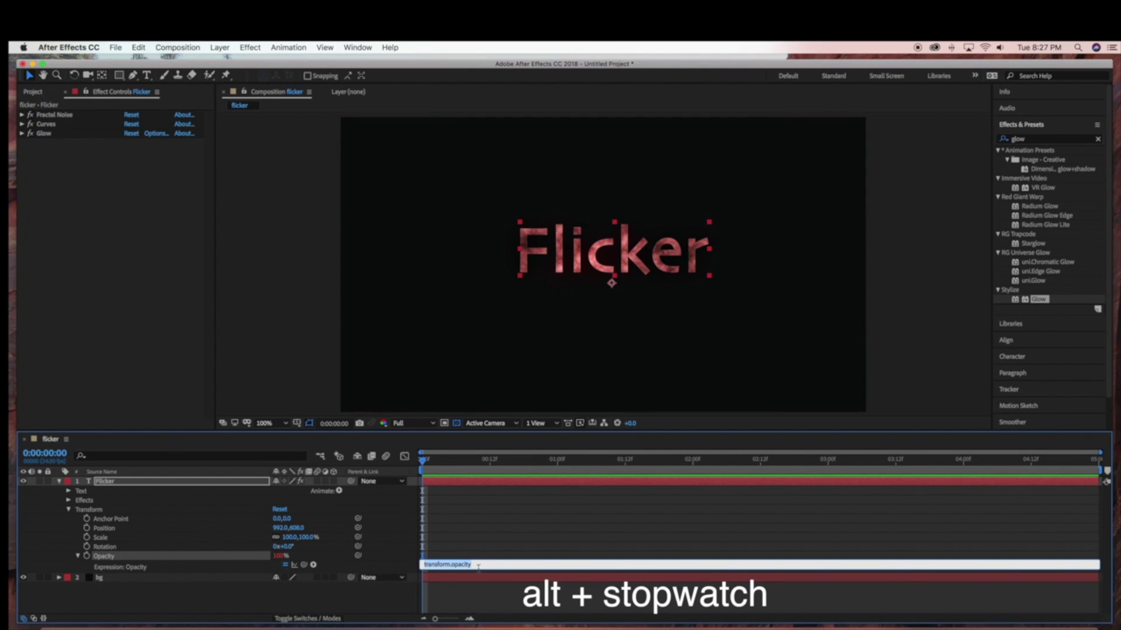
drag(476, 565, 421, 566)
text(wiggle(30,75)
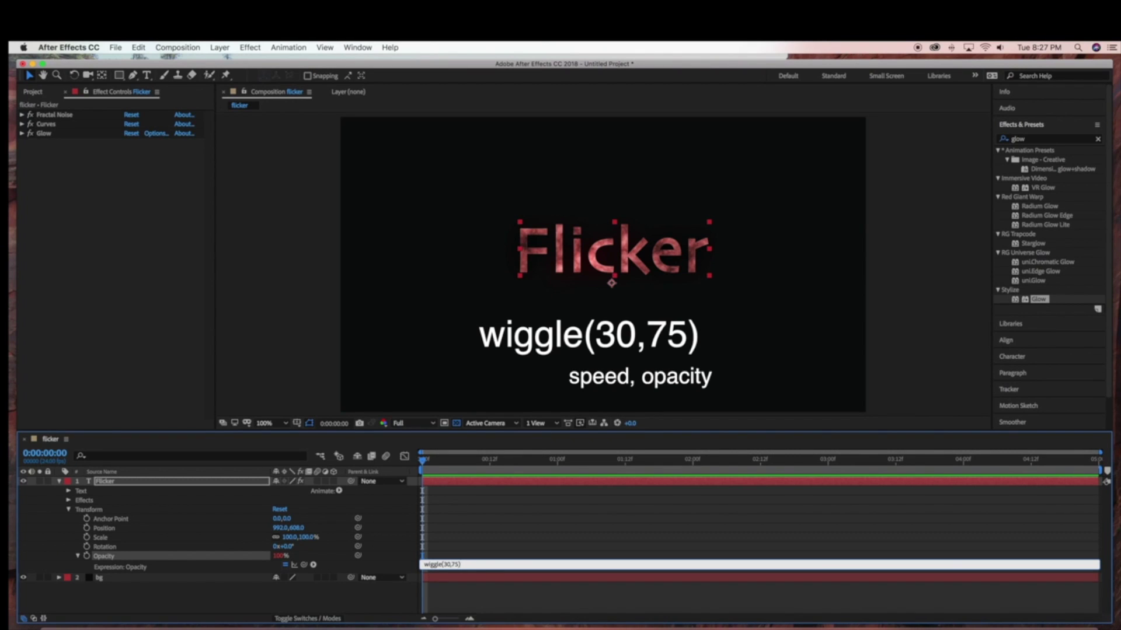
click(449, 541)
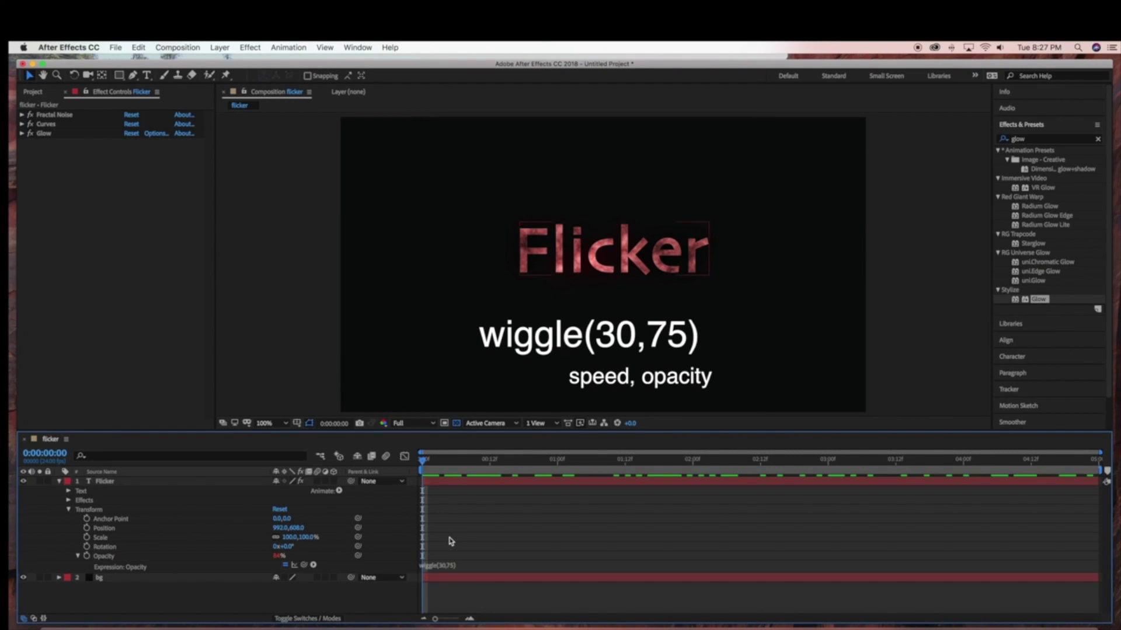
Preview the flickering text animation.
click(175, 48)
click(371, 165)
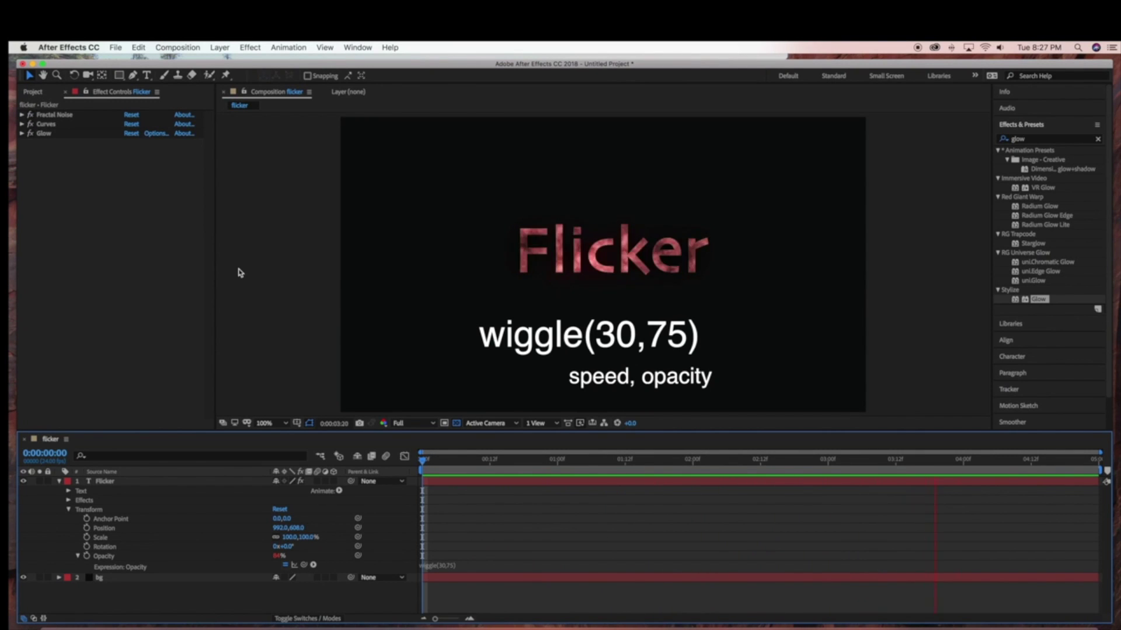
click(172, 48)
Replay the preview, then change the Opacity expression to wiggle(1,50).
mouse_move(210, 166)
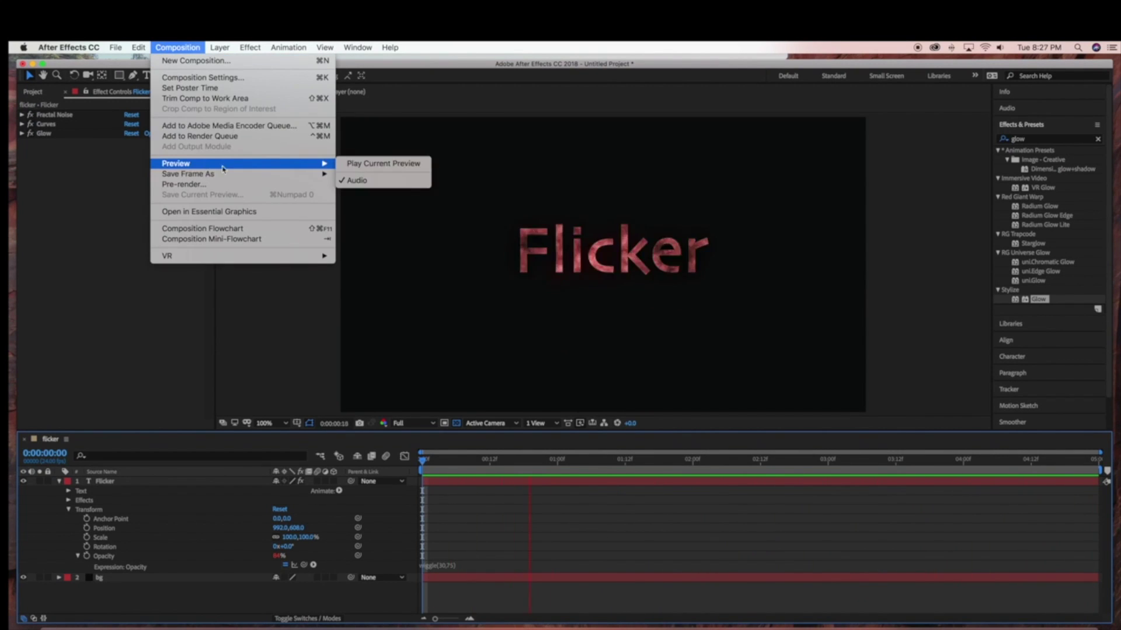
click(376, 163)
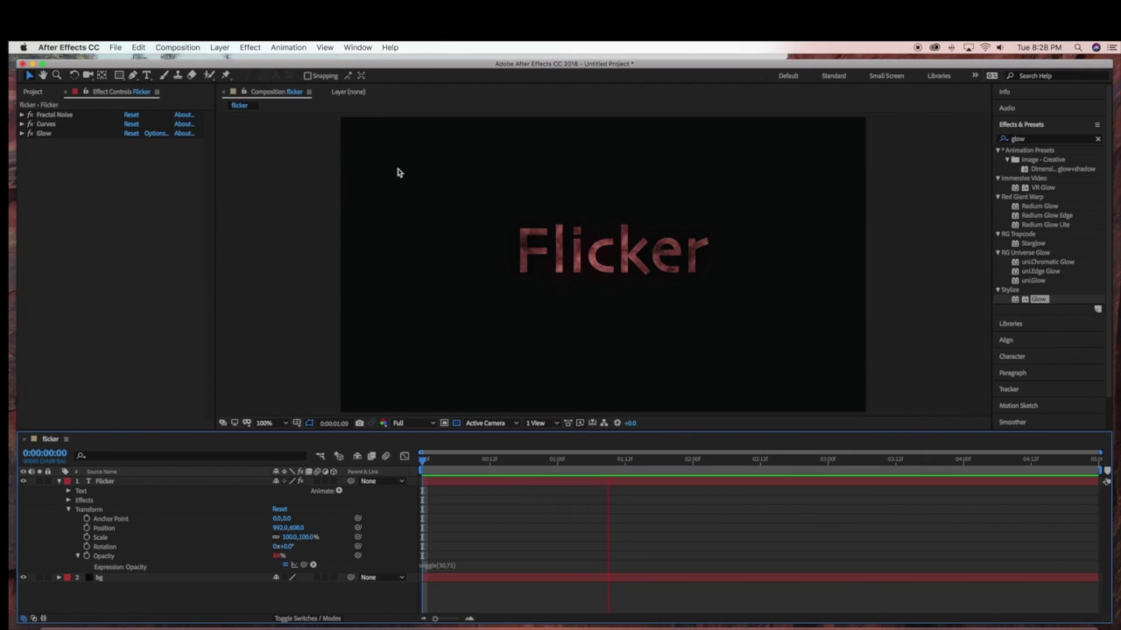
click(441, 566)
click(450, 564)
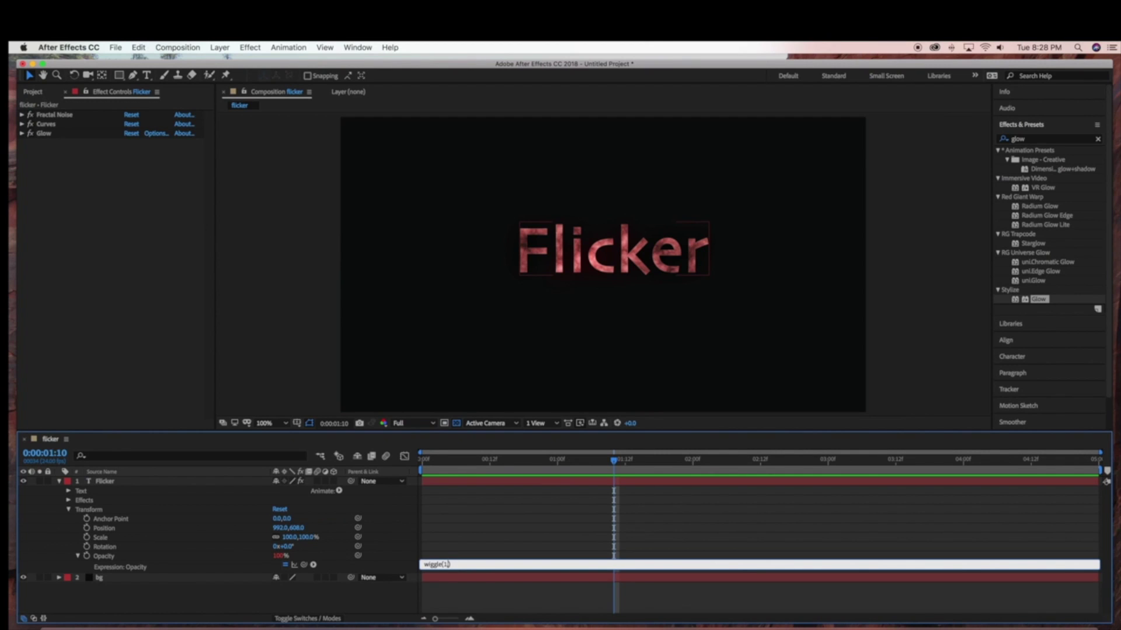
click(482, 527)
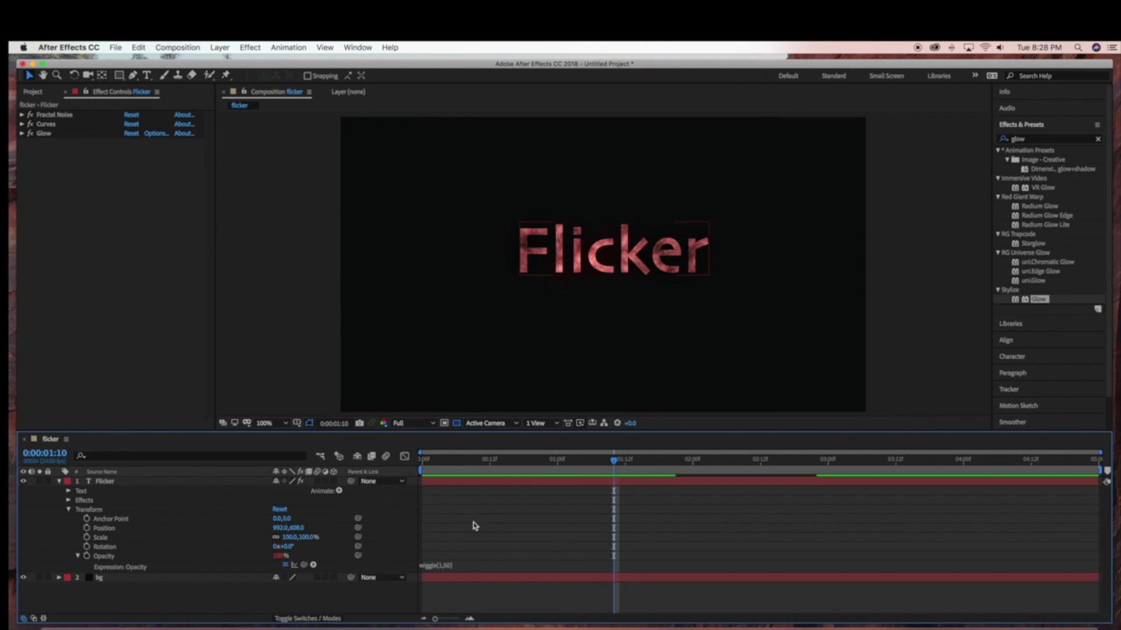
Preview the slower wiggle(1,50) flicker.
click(170, 47)
mouse_move(216, 168)
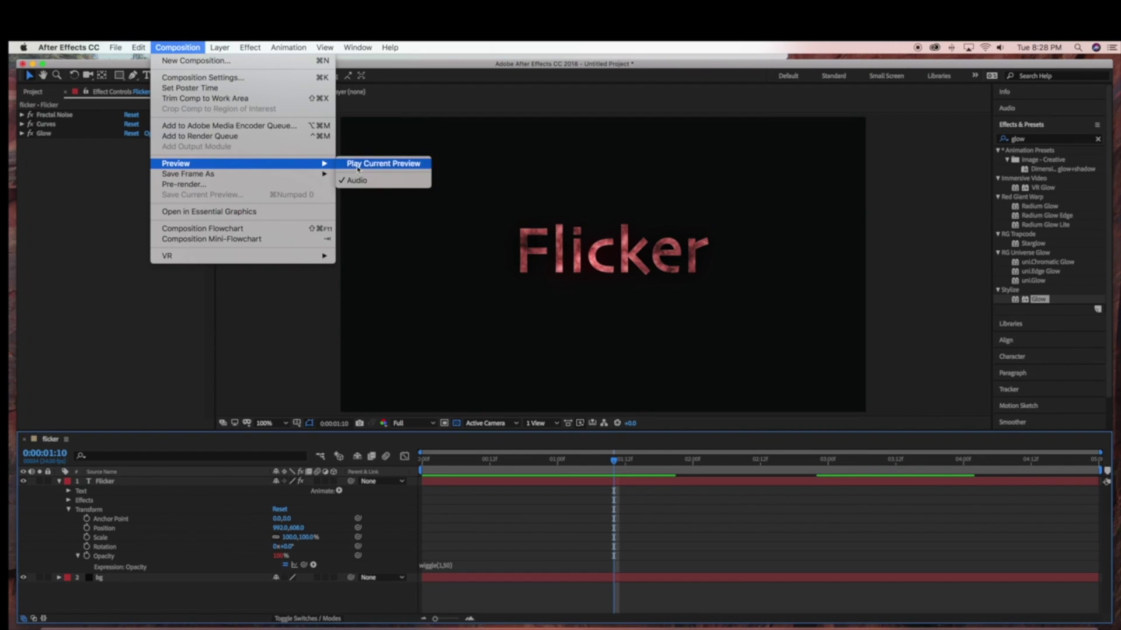
click(382, 165)
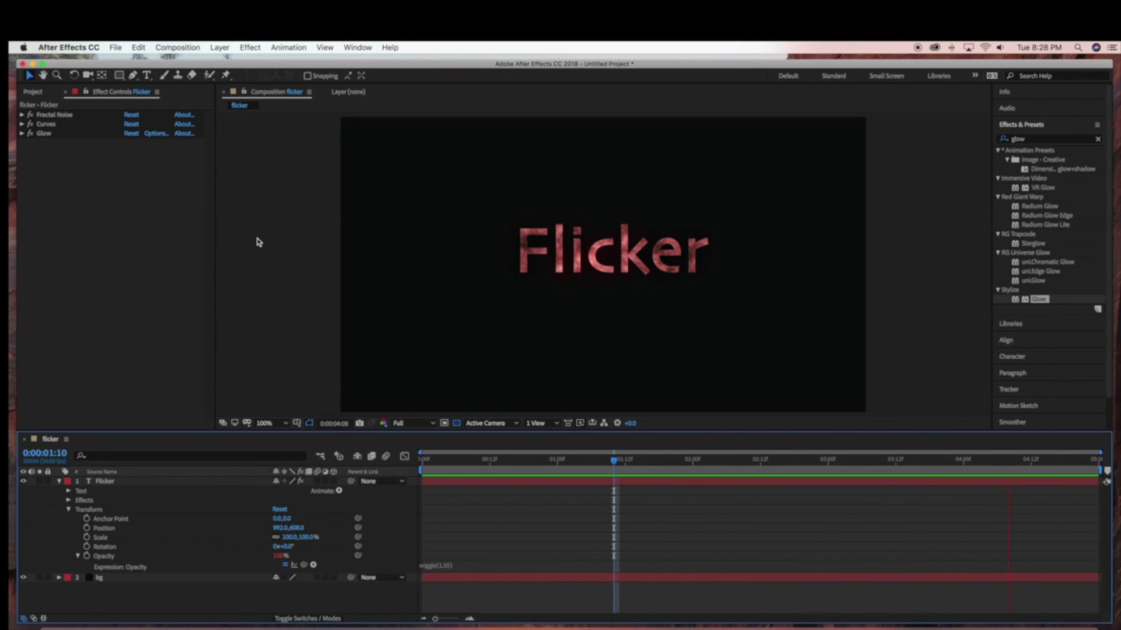
Replay the preview, then change the Opacity expression to wiggle(30,100).
click(177, 50)
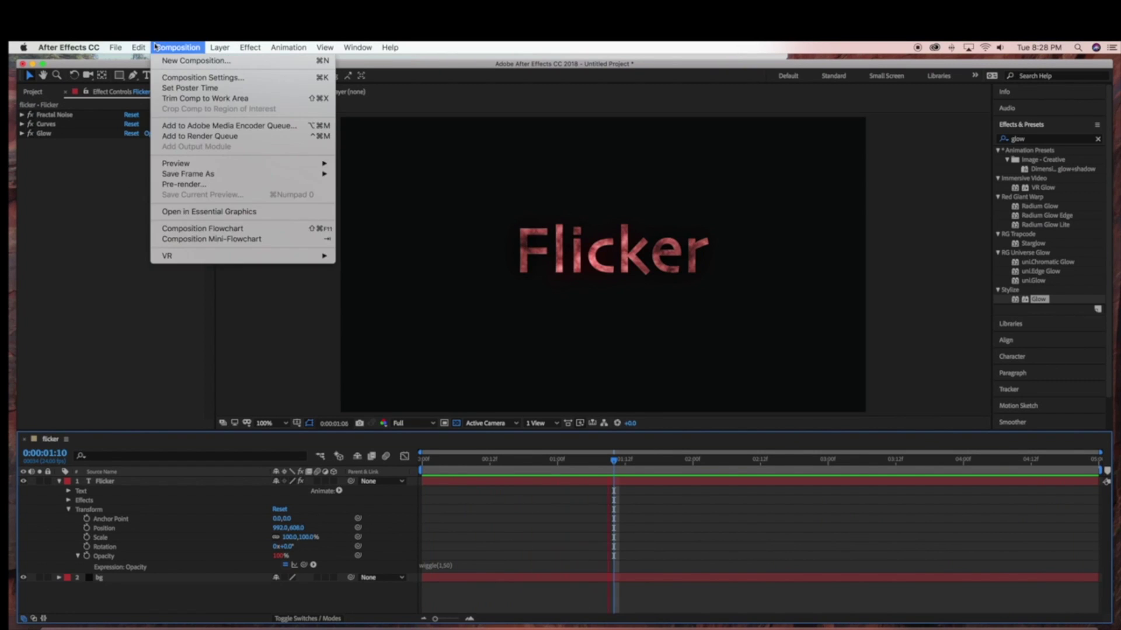
mouse_move(175, 161)
click(383, 161)
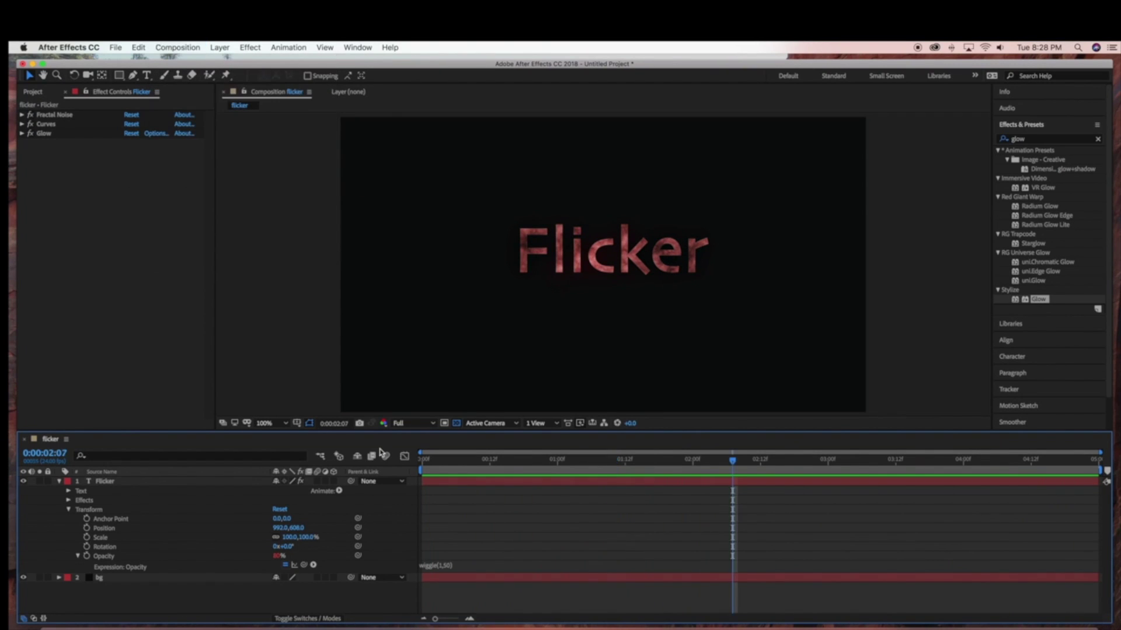
click(447, 566)
click(446, 565)
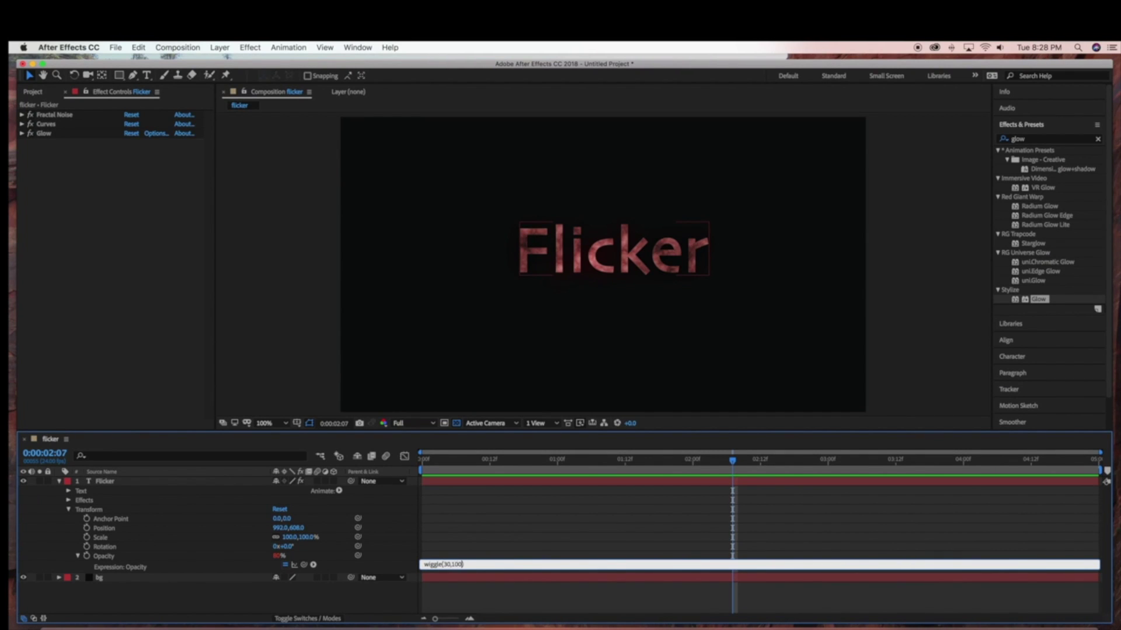
click(455, 545)
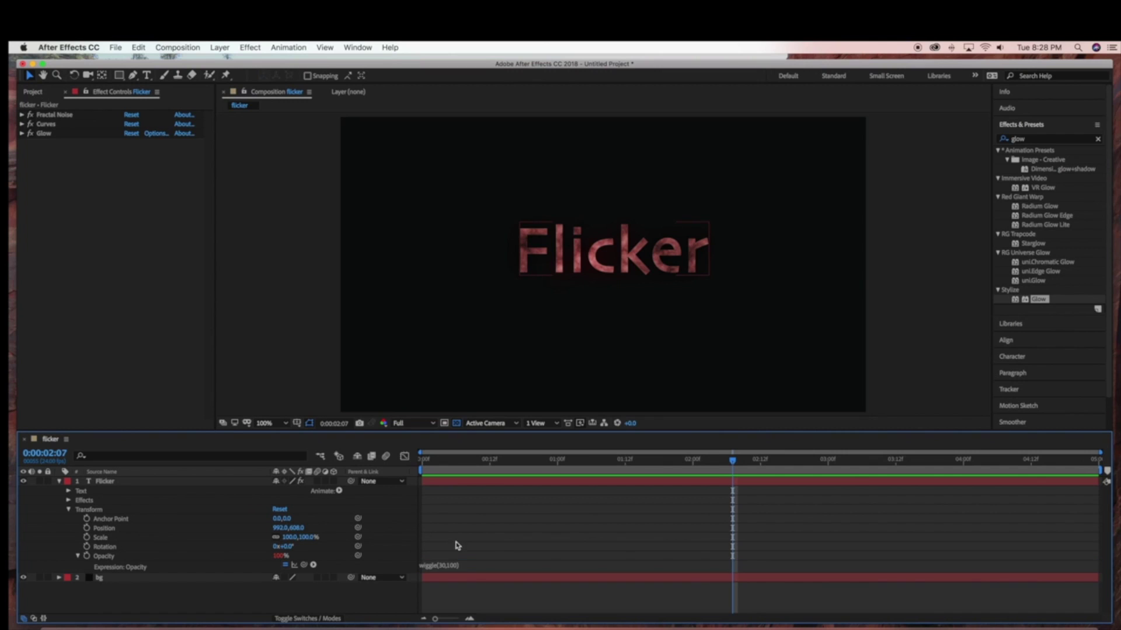
Preview the faster wiggle(30,100) flicker, then stop playback.
click(165, 50)
mouse_move(329, 164)
click(371, 163)
click(178, 47)
mouse_move(318, 164)
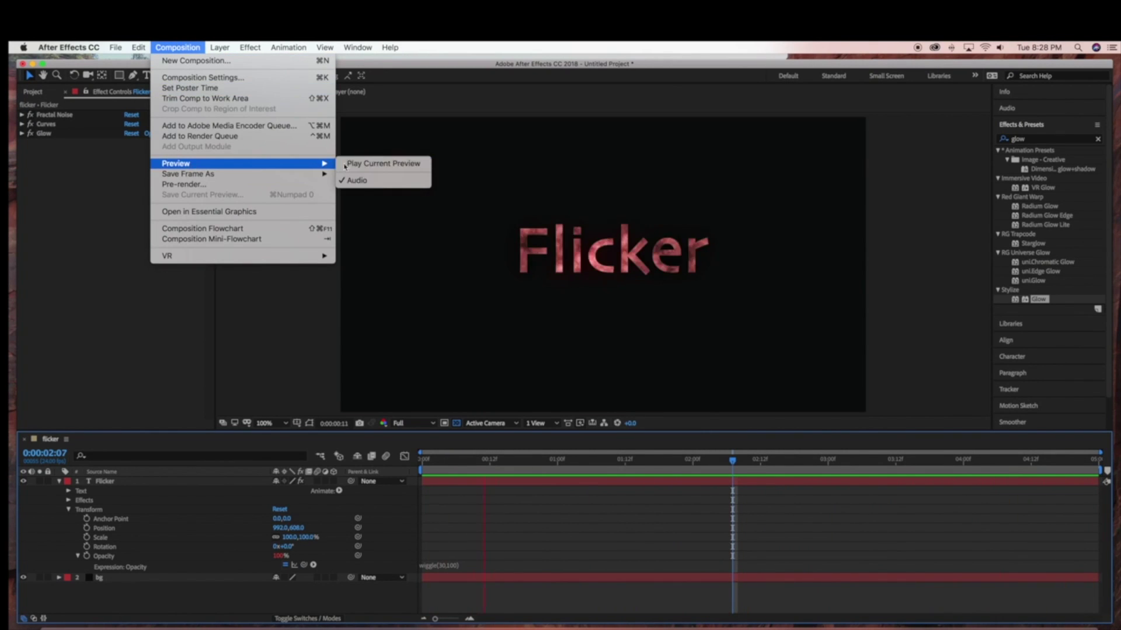
click(359, 193)
Edit the expression's amplitude back to 75, making it wiggle(30,75).
click(444, 565)
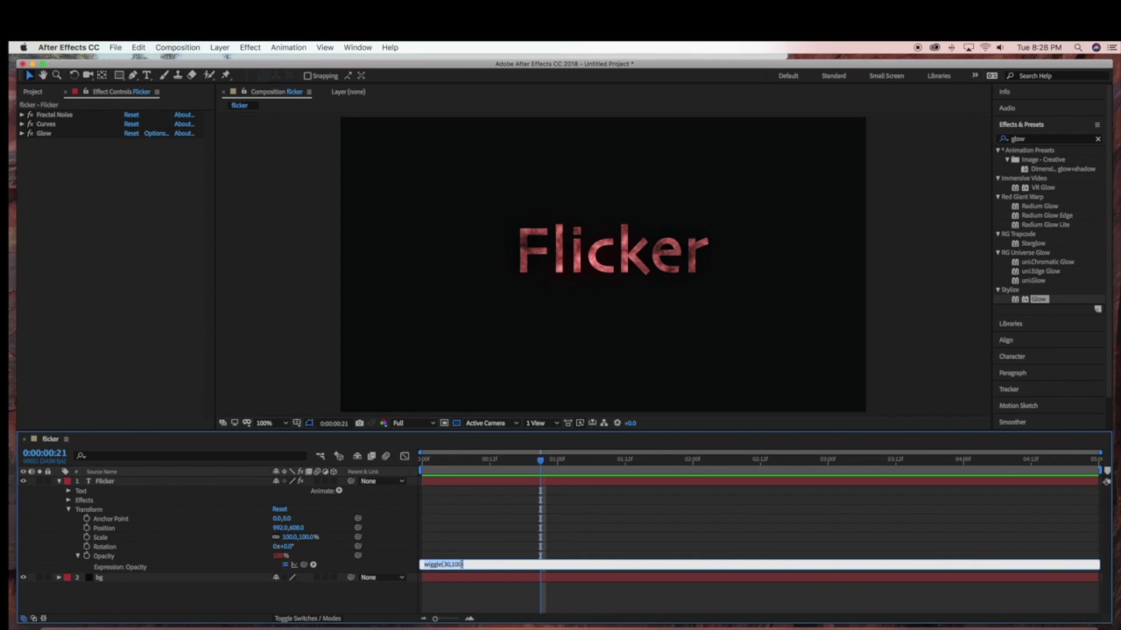
key(Right)
key(BackSpace)
Return to the timeline start and duplicate the Flicker layer as Flicker 2.
click(59, 481)
click(209, 530)
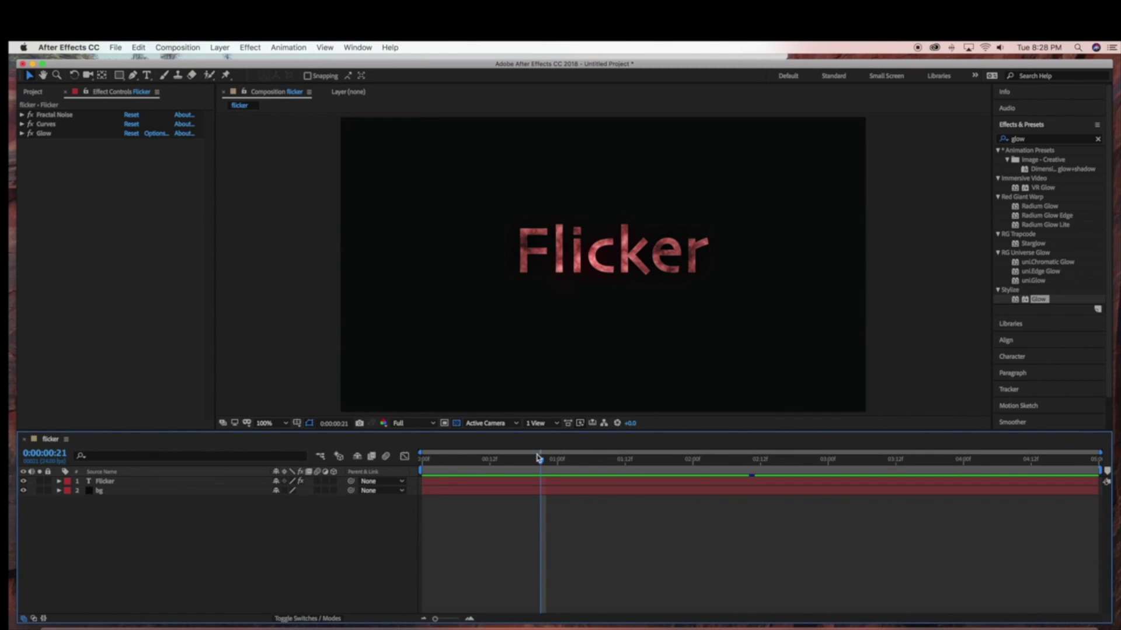
key(Home)
click(131, 483)
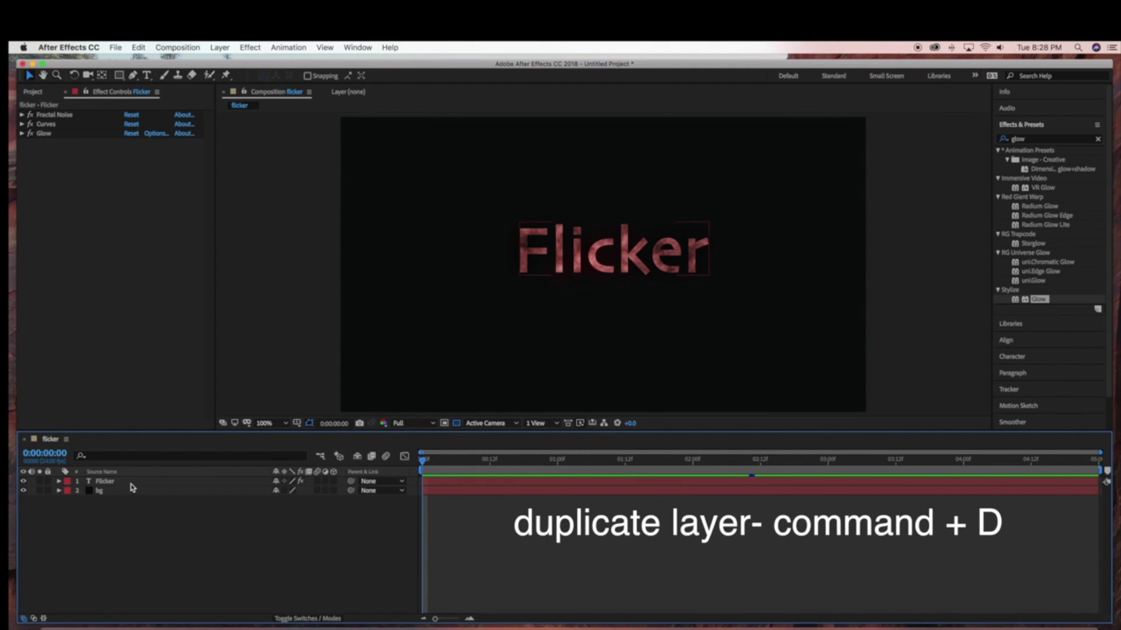
click(131, 484)
key(super+d)
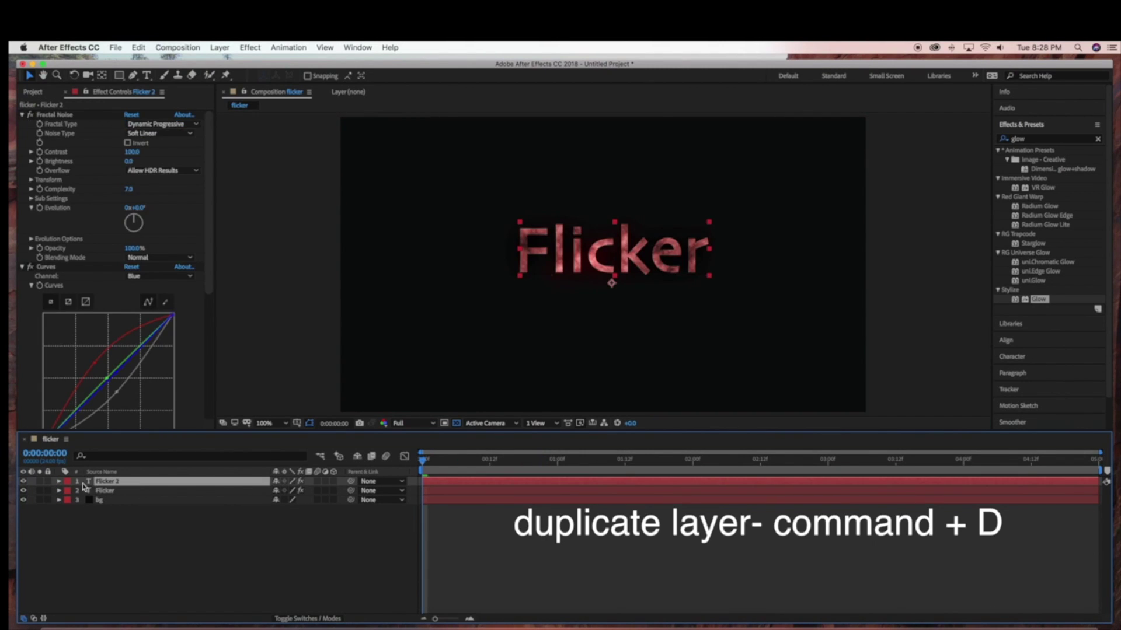
Remove Flicker 2's opacity expression and move the Flicker layer's start to about 2 seconds.
click(58, 481)
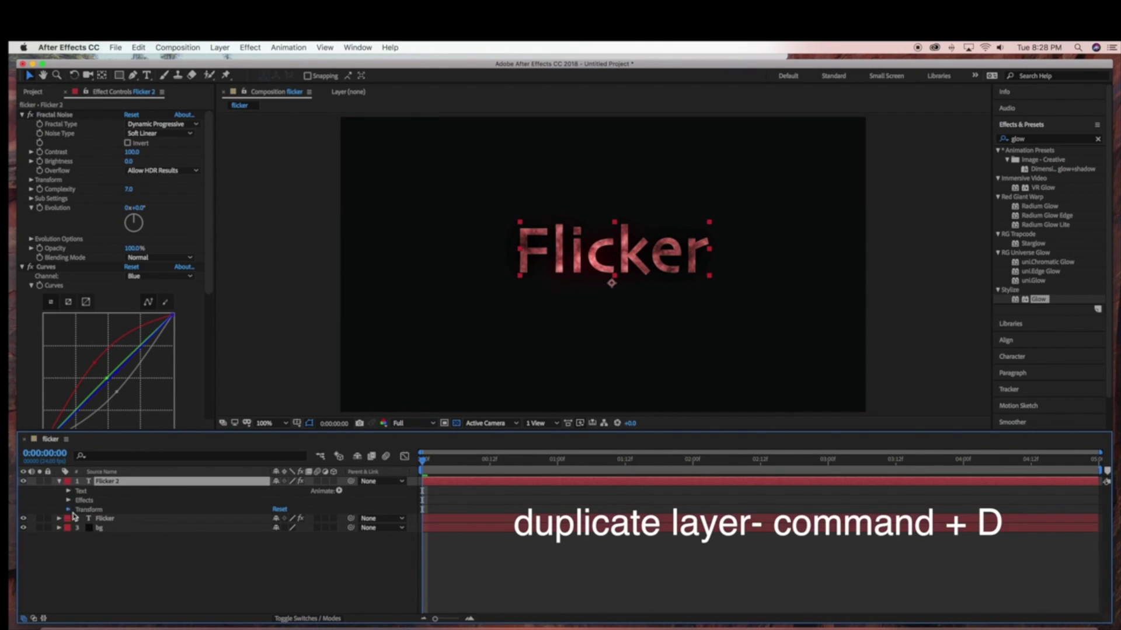
click(69, 511)
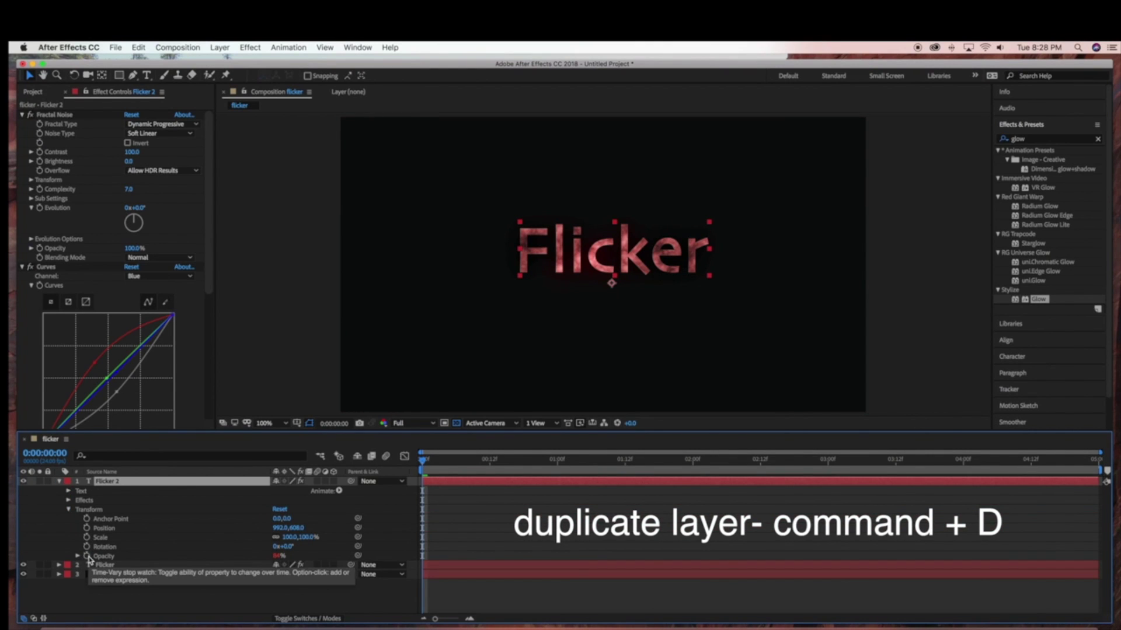
click(87, 557)
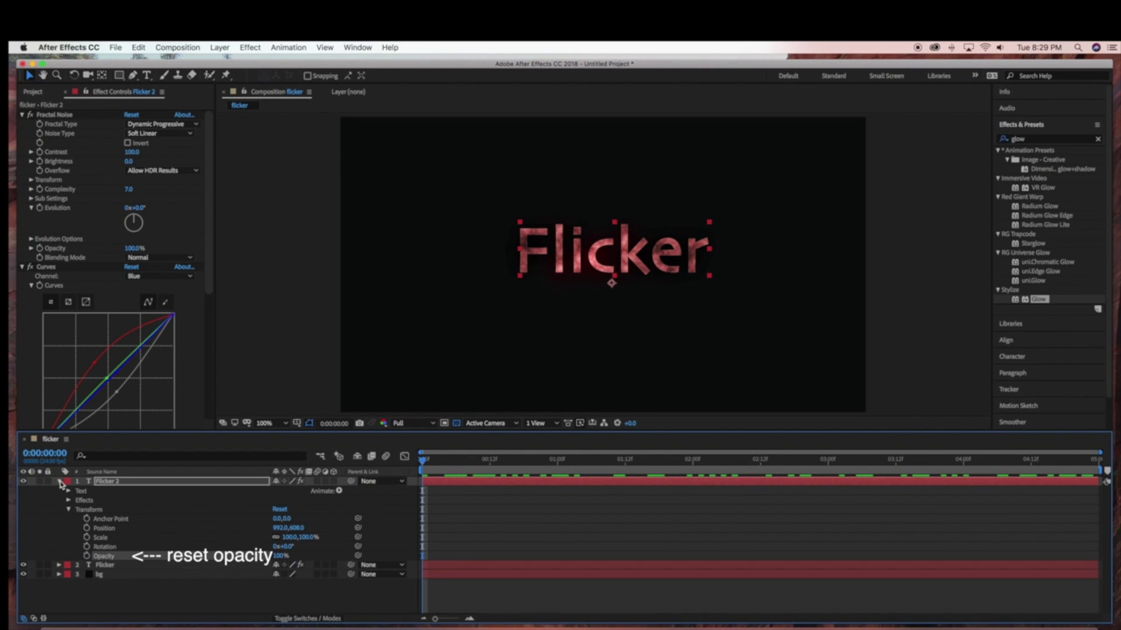
click(61, 482)
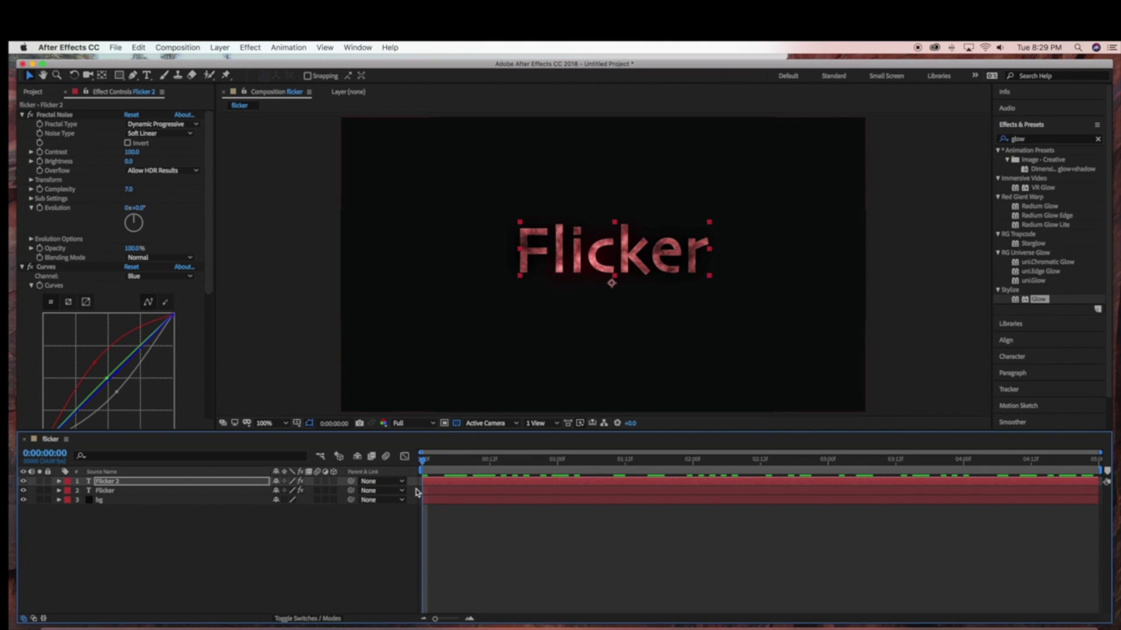
drag(422, 491, 671, 492)
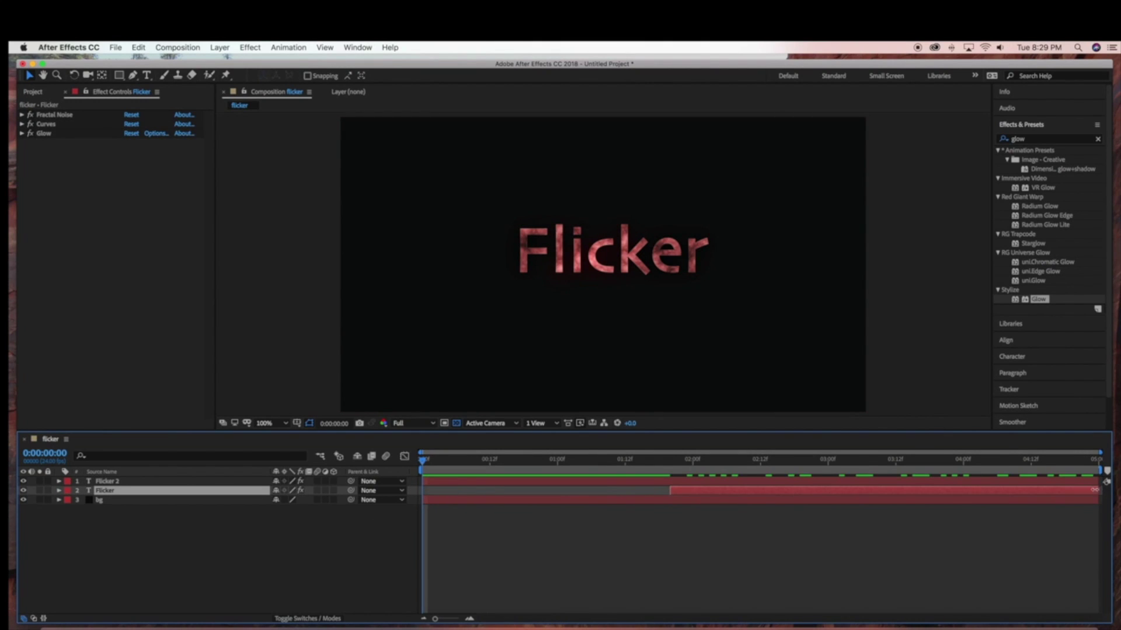
Trim Flicker to end earlier and make Flicker 2 end where Flicker begins.
drag(1094, 489, 861, 491)
click(1015, 481)
drag(1097, 482, 632, 490)
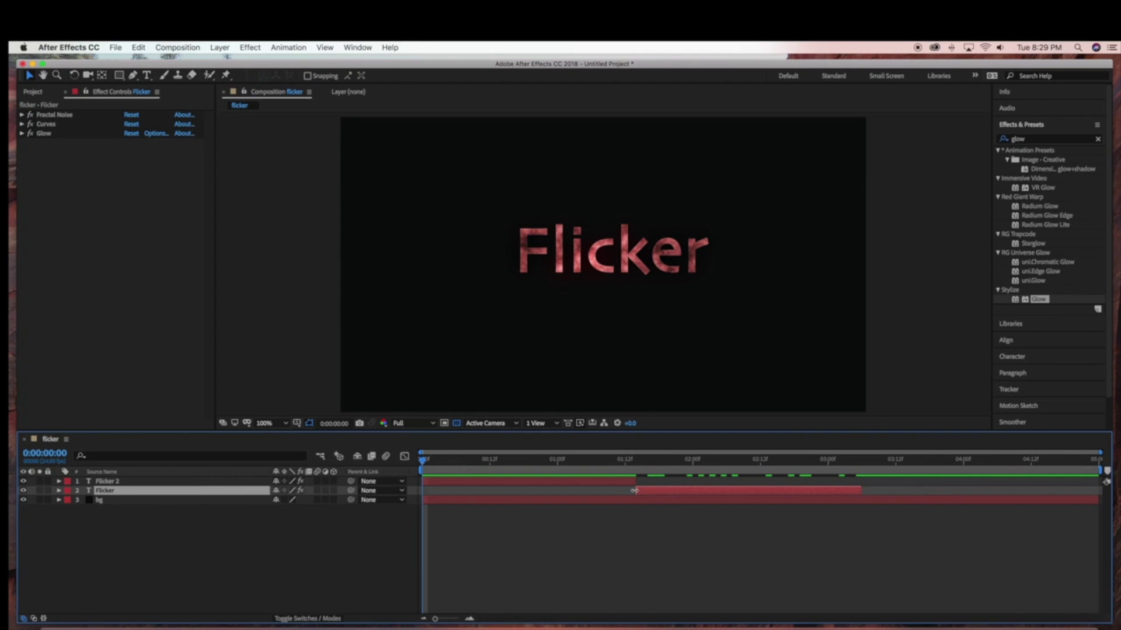
Duplicate Flicker 2 as Flicker 3 and slide it to start after Flicker ends.
click(116, 482)
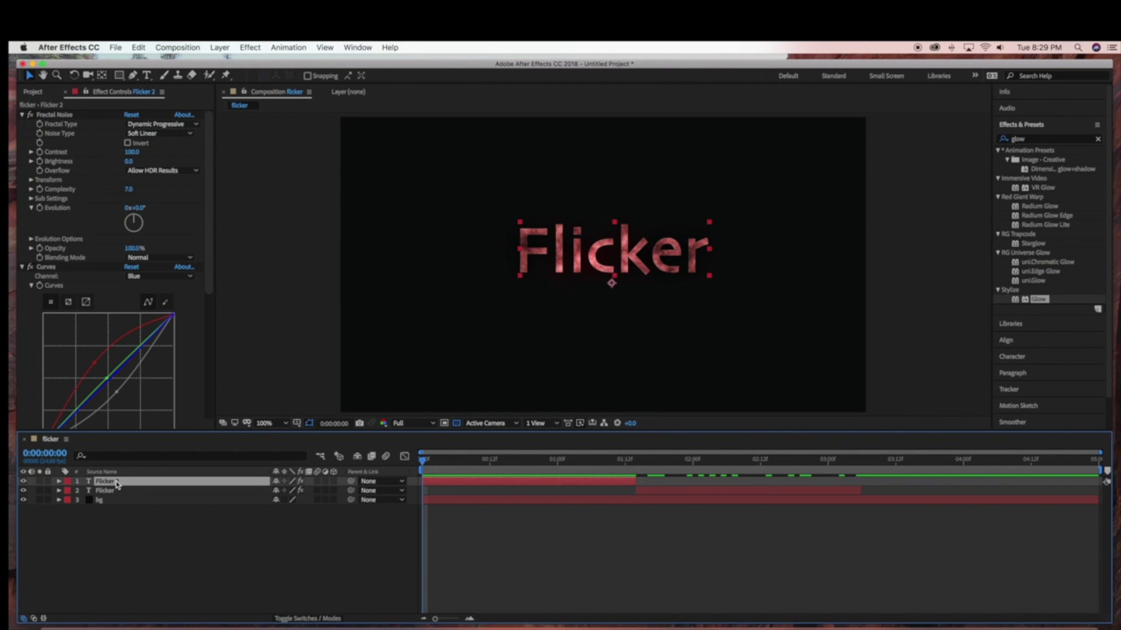
key(super+d)
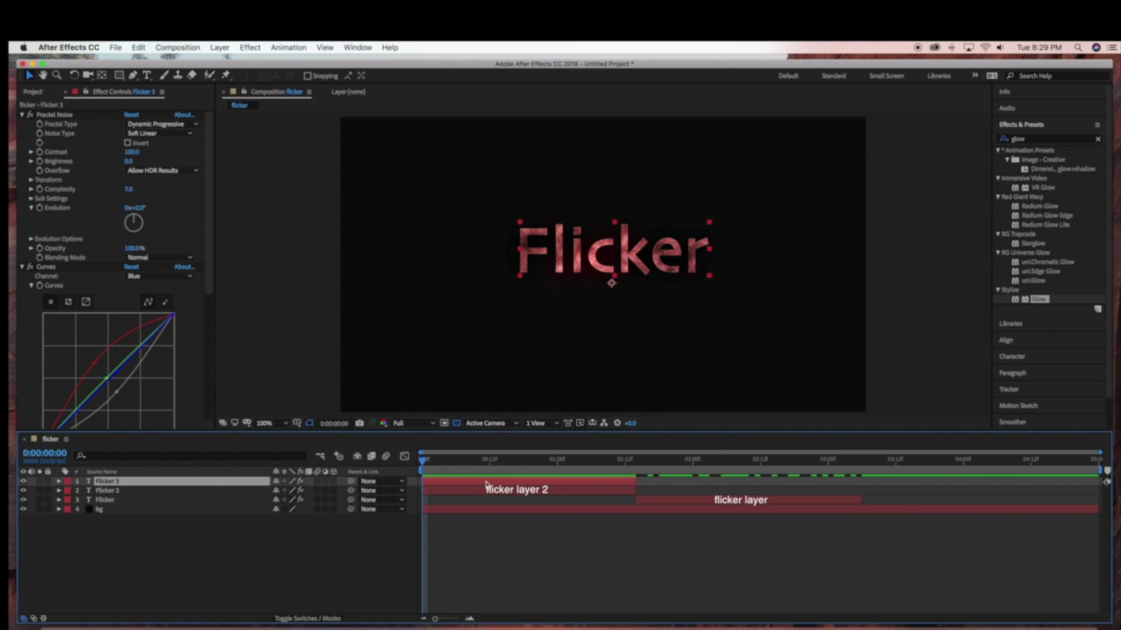
drag(486, 484, 925, 479)
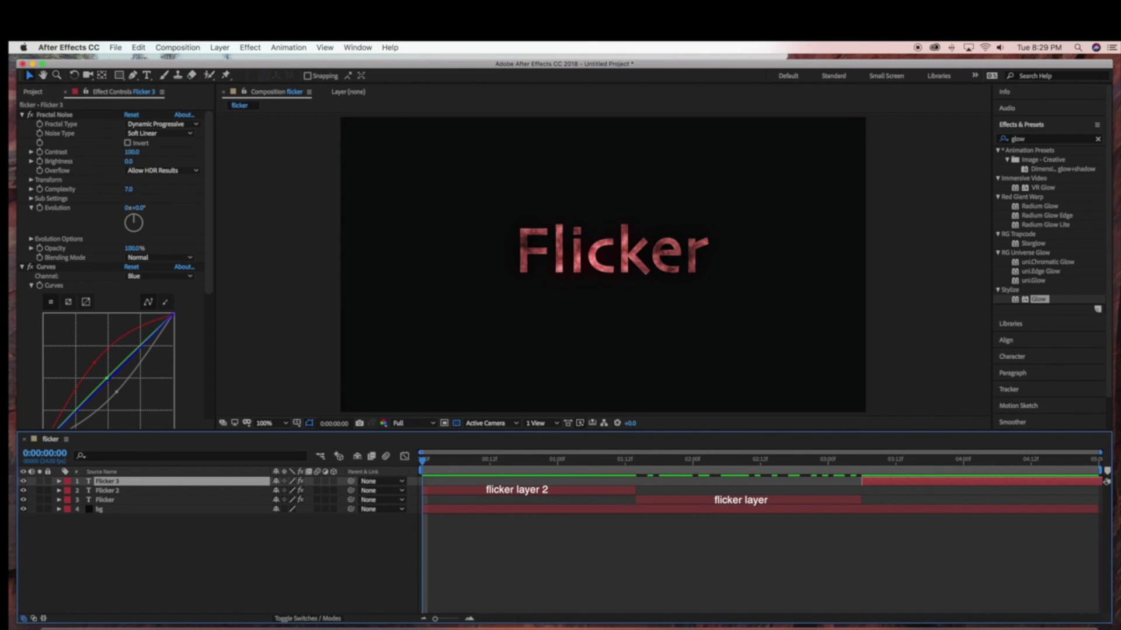
click(178, 47)
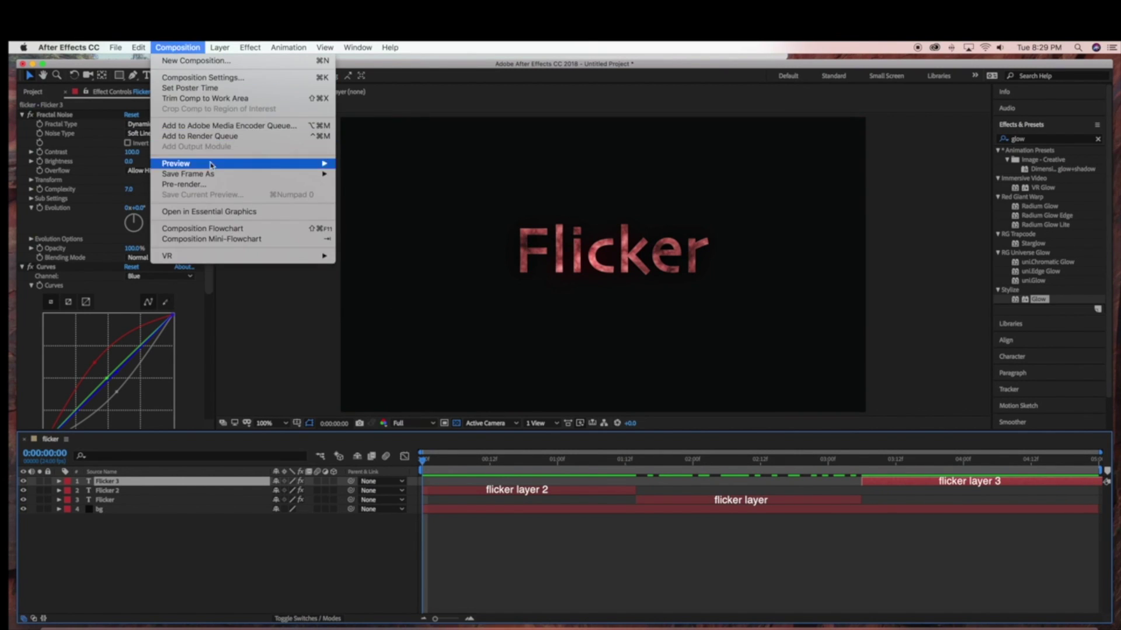
click(355, 165)
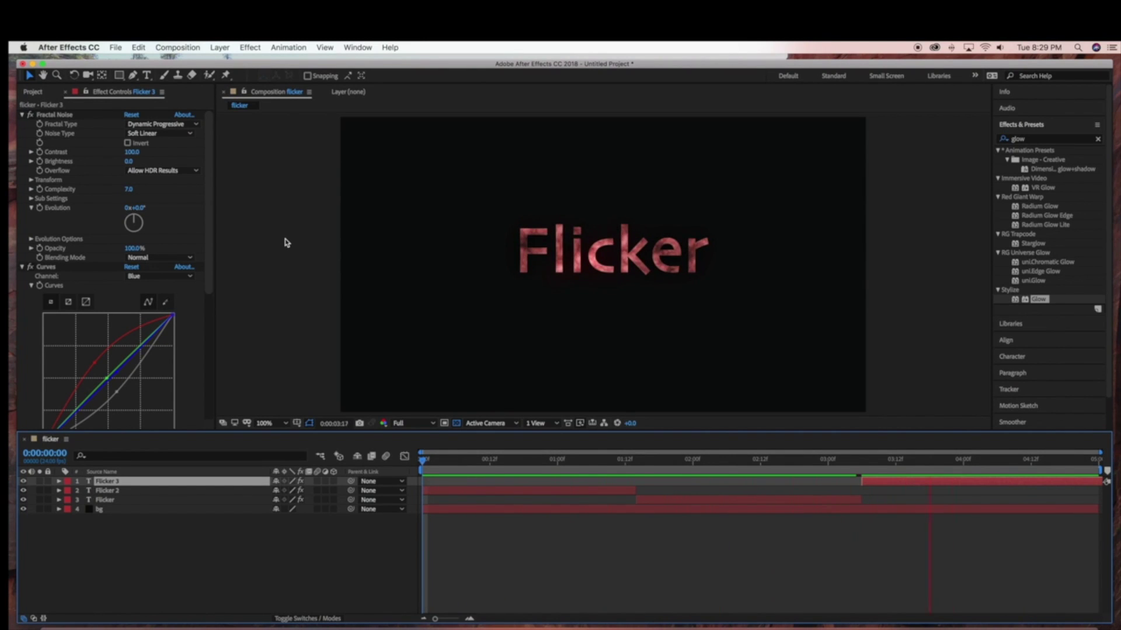
click(177, 48)
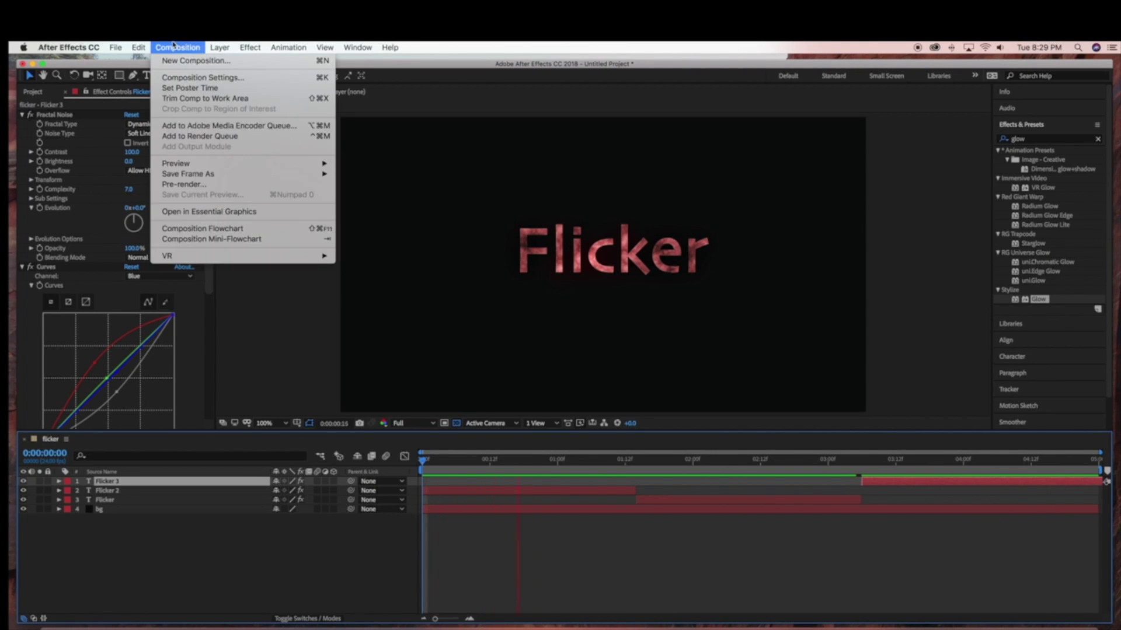